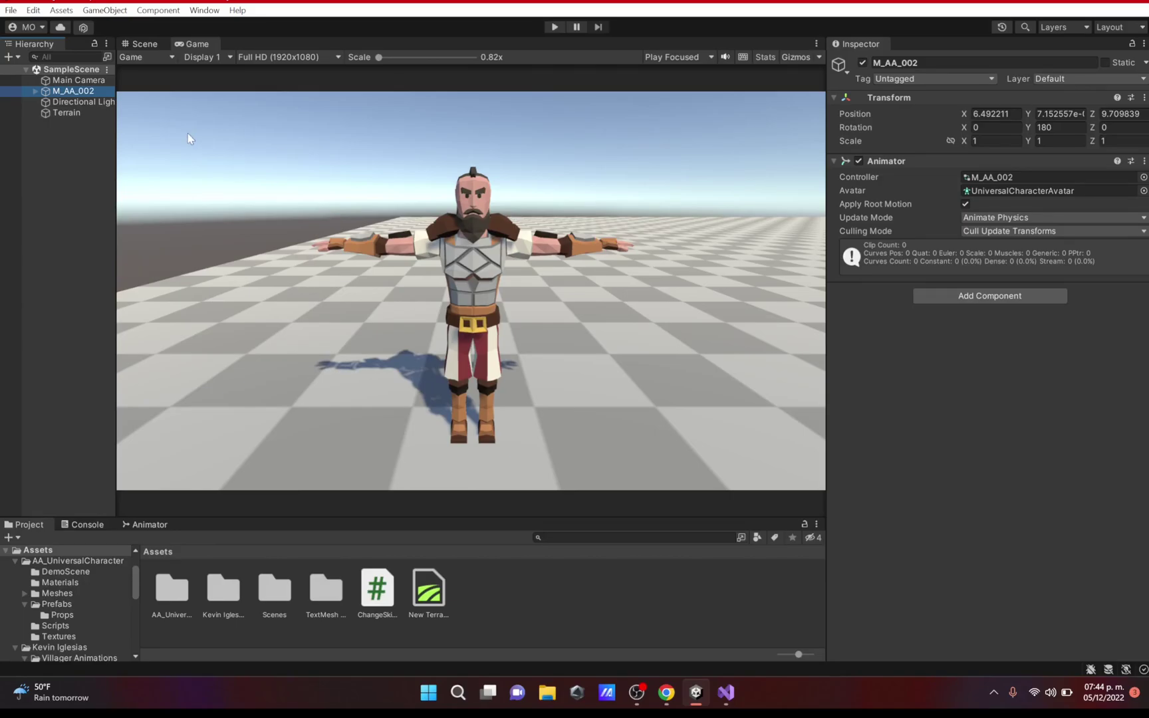
- Bring up the Window > Animation submenu listing Animation, Animator and Animator Parameter
click(204, 10)
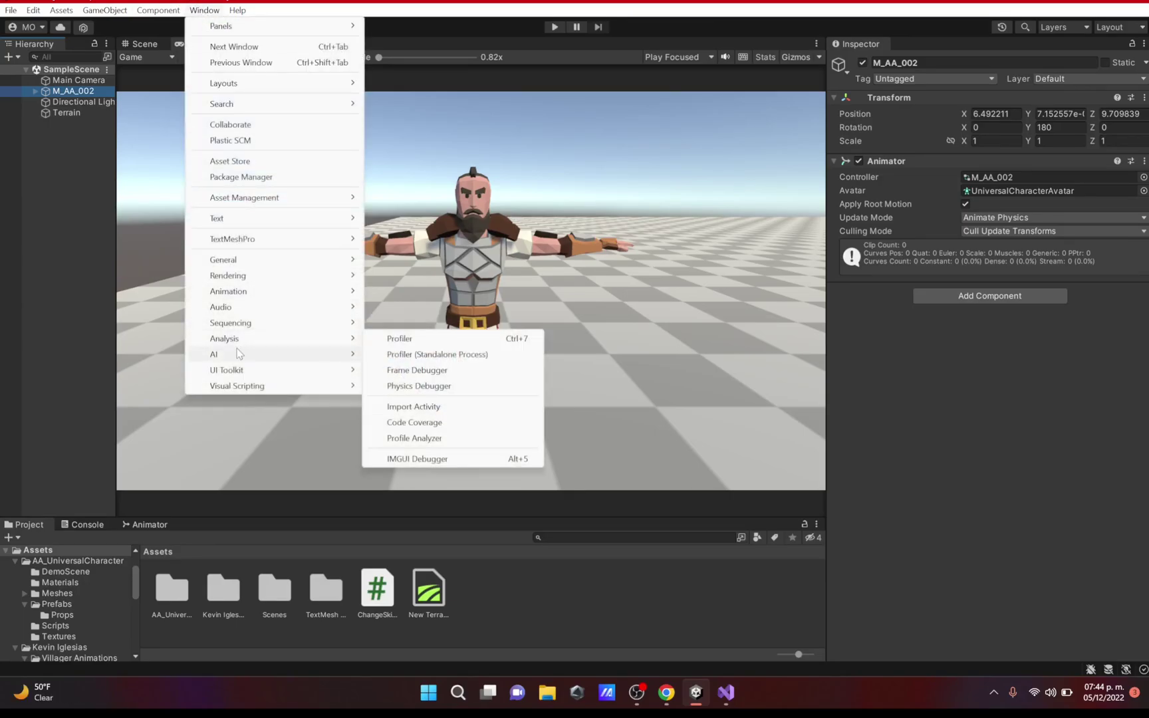
mouse_move(252, 344)
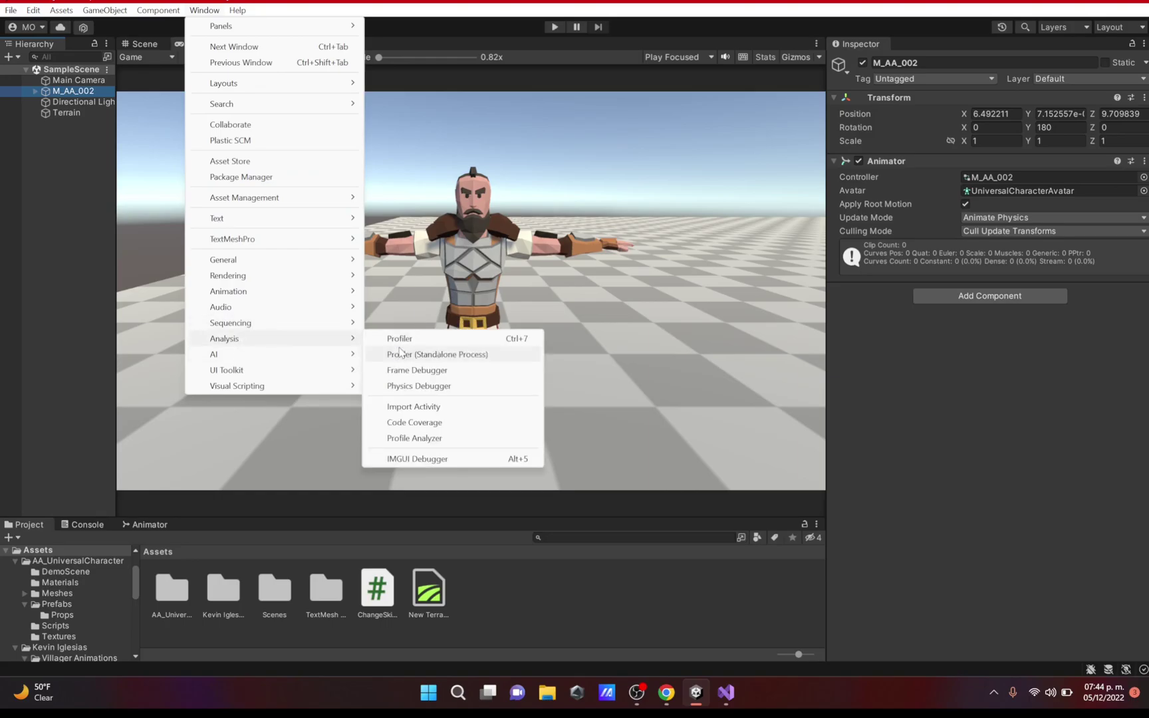
mouse_move(298, 324)
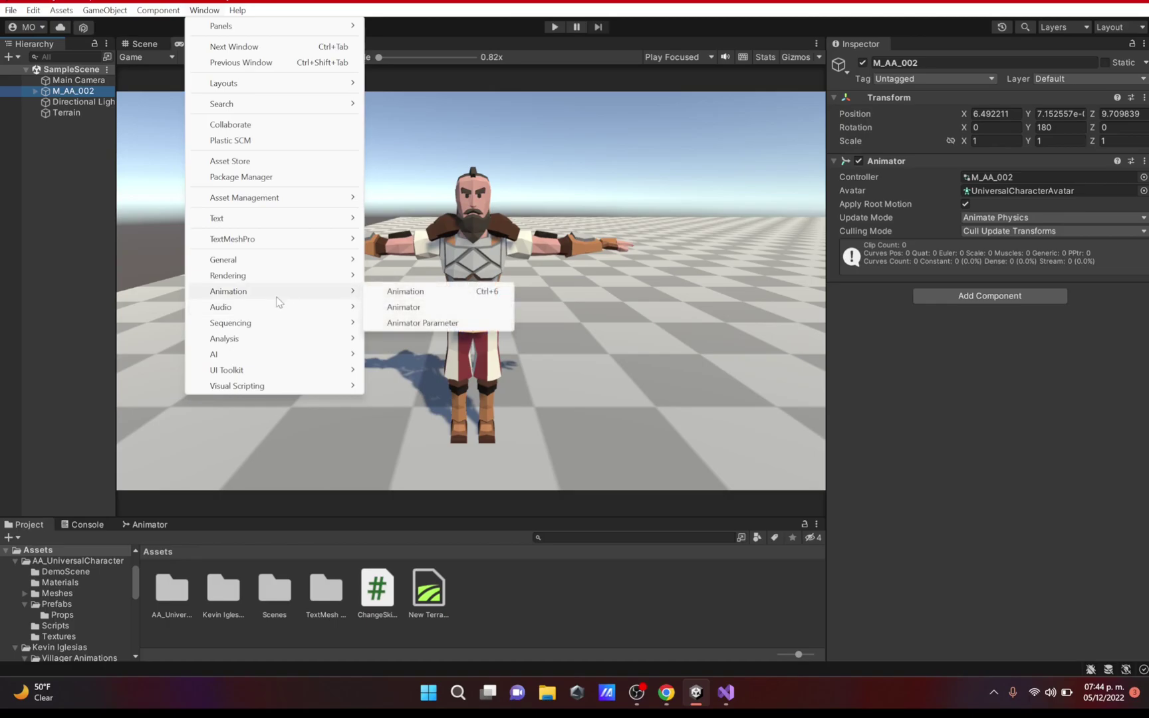
- Add a Float parameter named Speed in the floating Animator Parameter window, then close it
click(396, 323)
drag(467, 301, 382, 278)
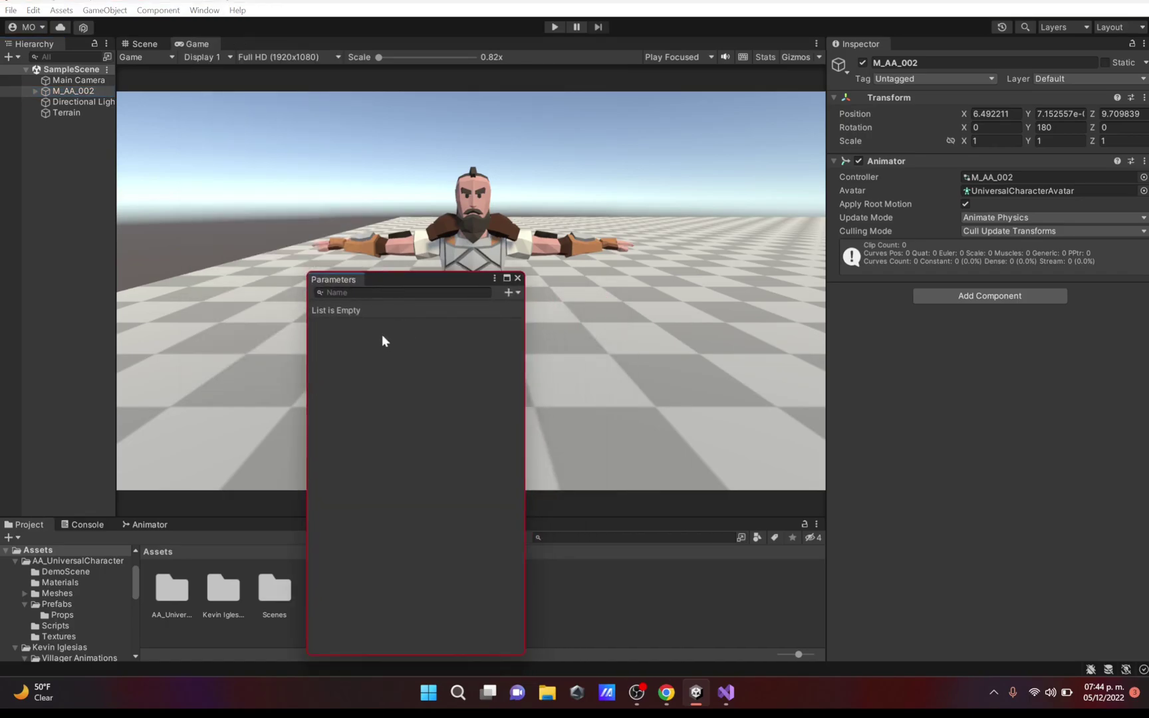
click(513, 293)
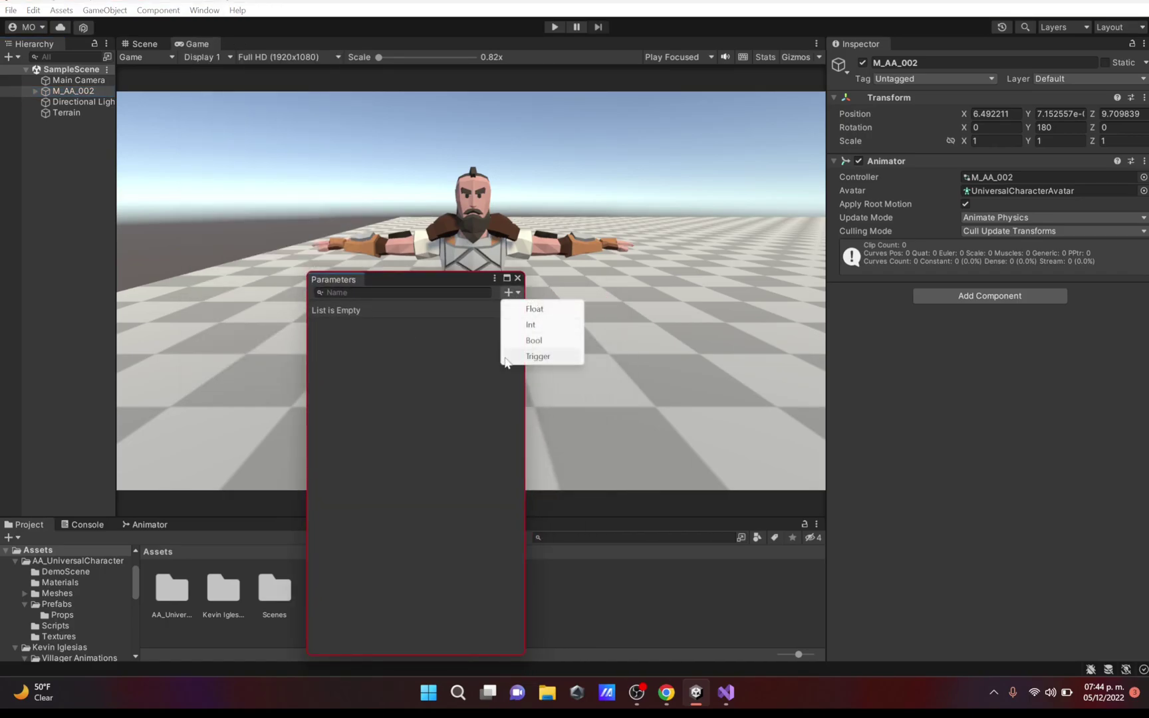
click(64, 91)
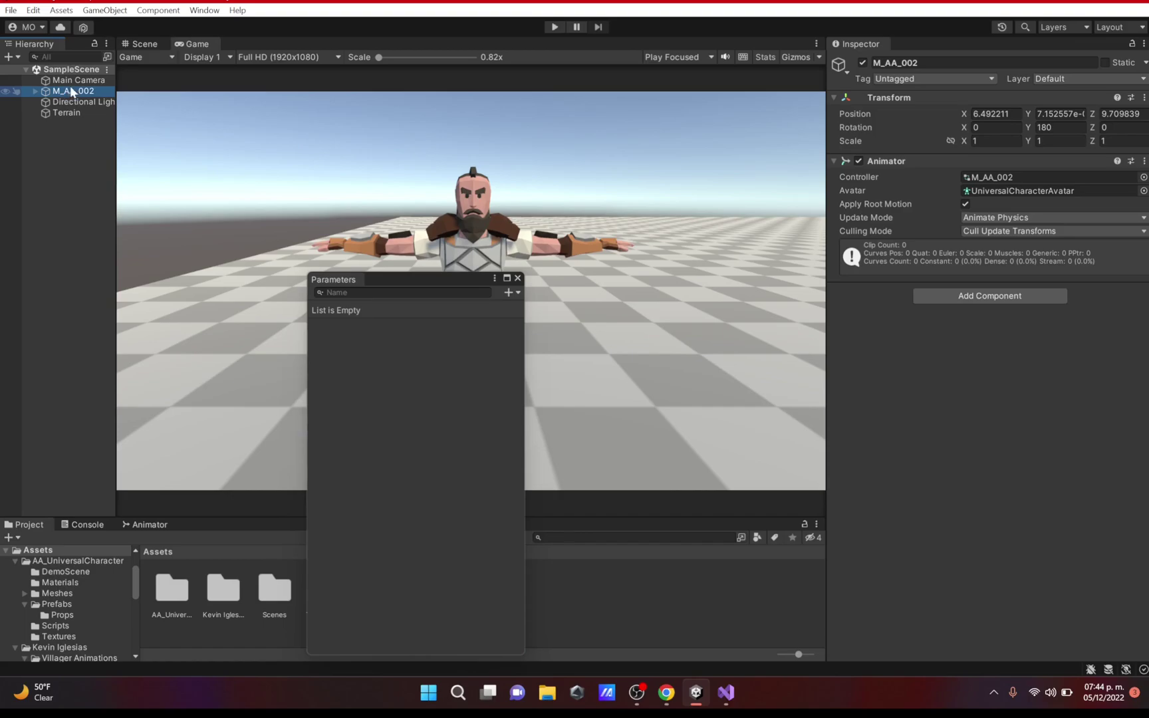
click(509, 293)
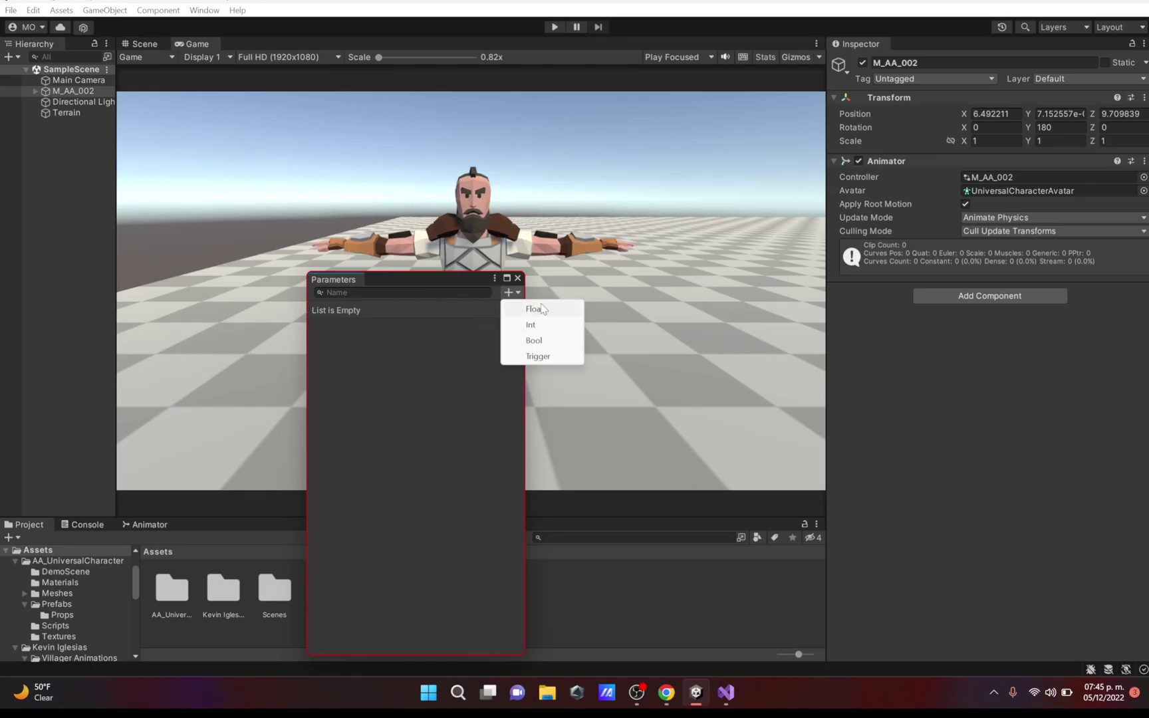
click(566, 310)
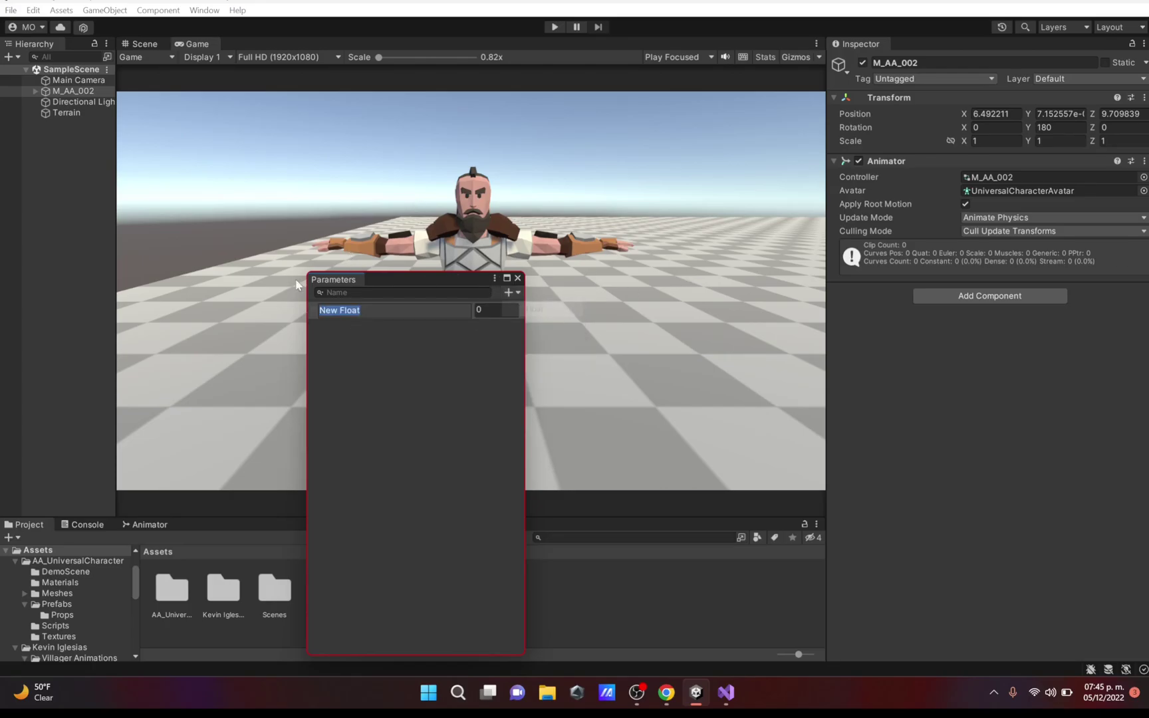
text(Speed)
click(497, 311)
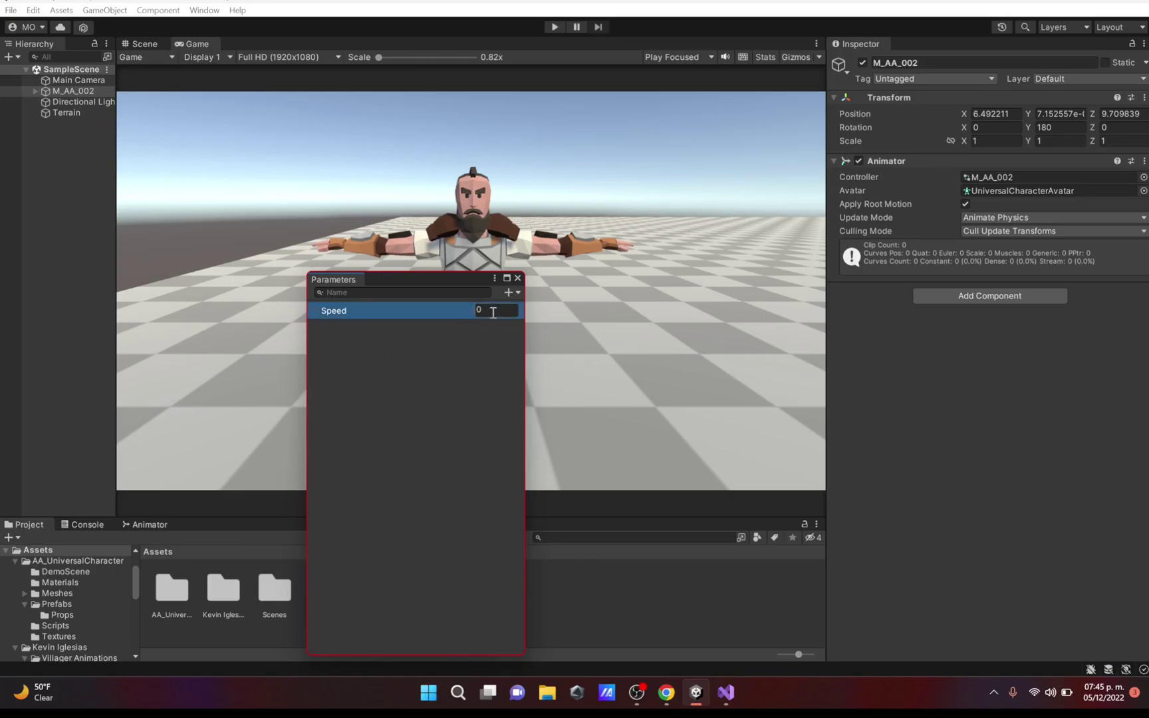
click(517, 279)
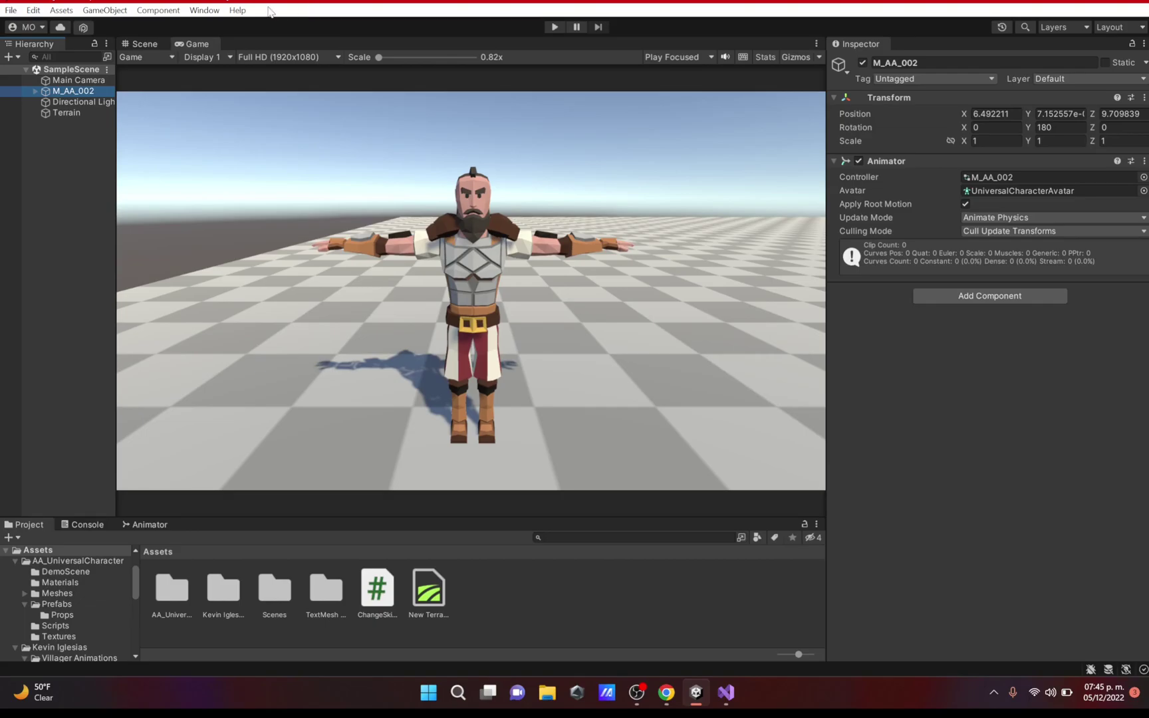
- Open the Animator window taller and check its Parameters tab lists Speed
click(204, 10)
mouse_move(319, 291)
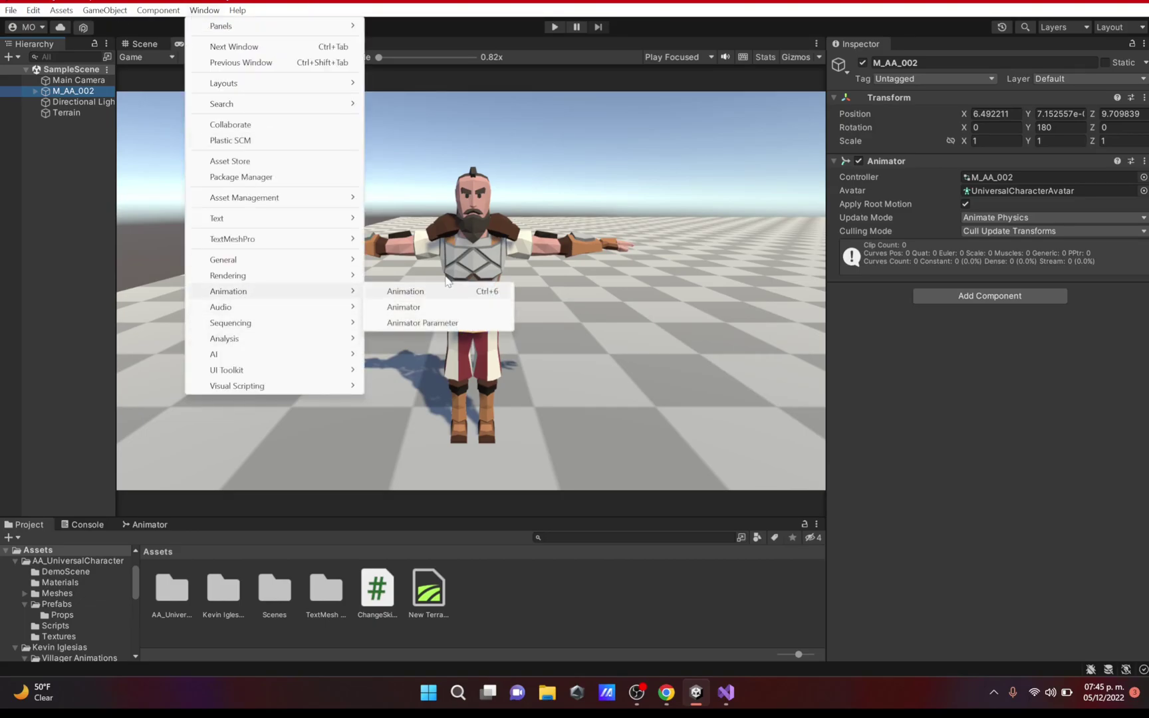
click(456, 312)
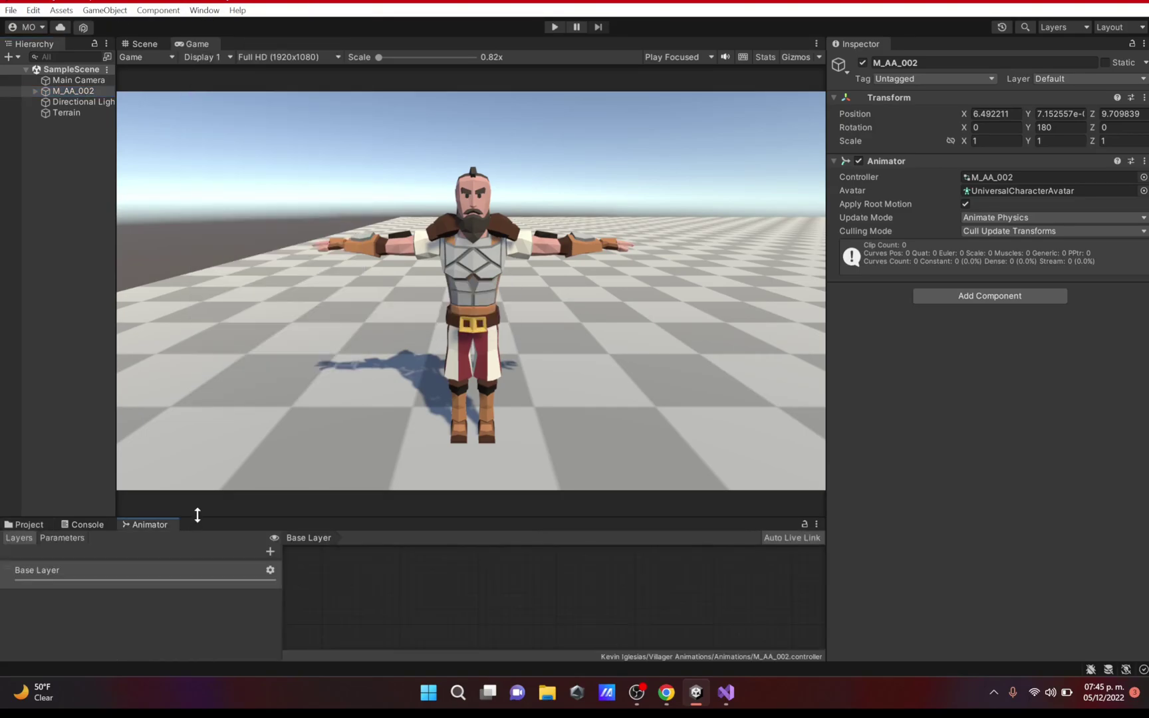
drag(197, 514, 71, 444)
click(60, 453)
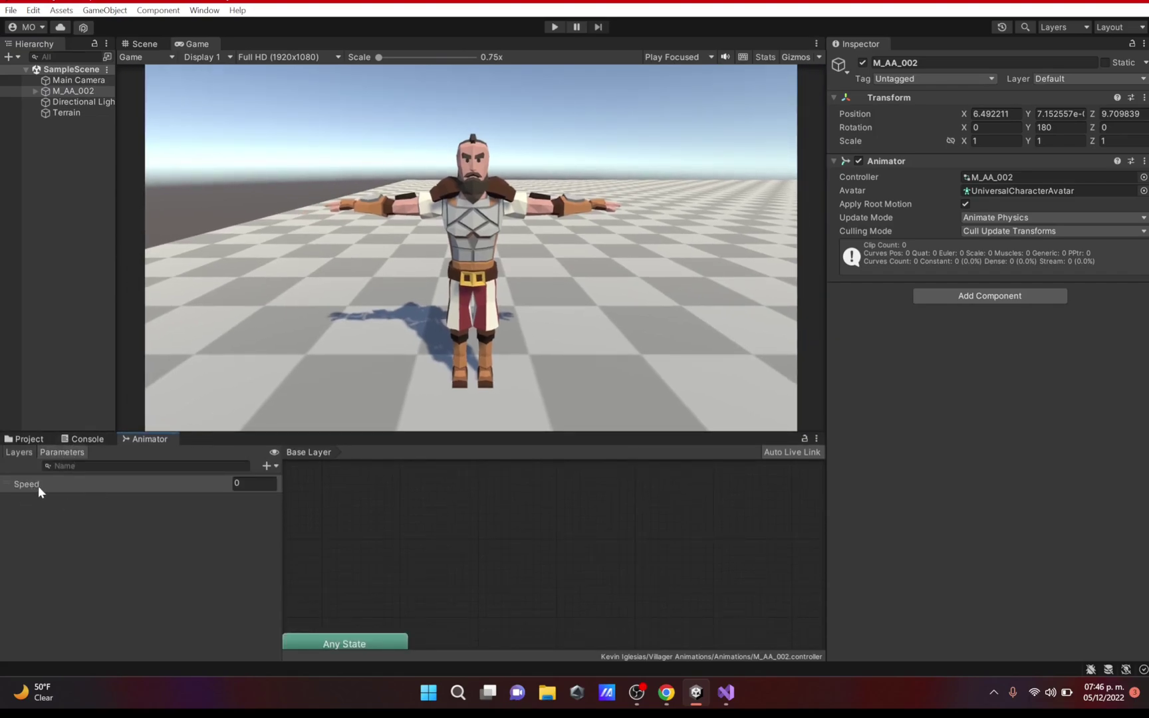
- Reselect the M_AA_002 villager in the Hierarchy and return the Animator to its Layers list
click(204, 10)
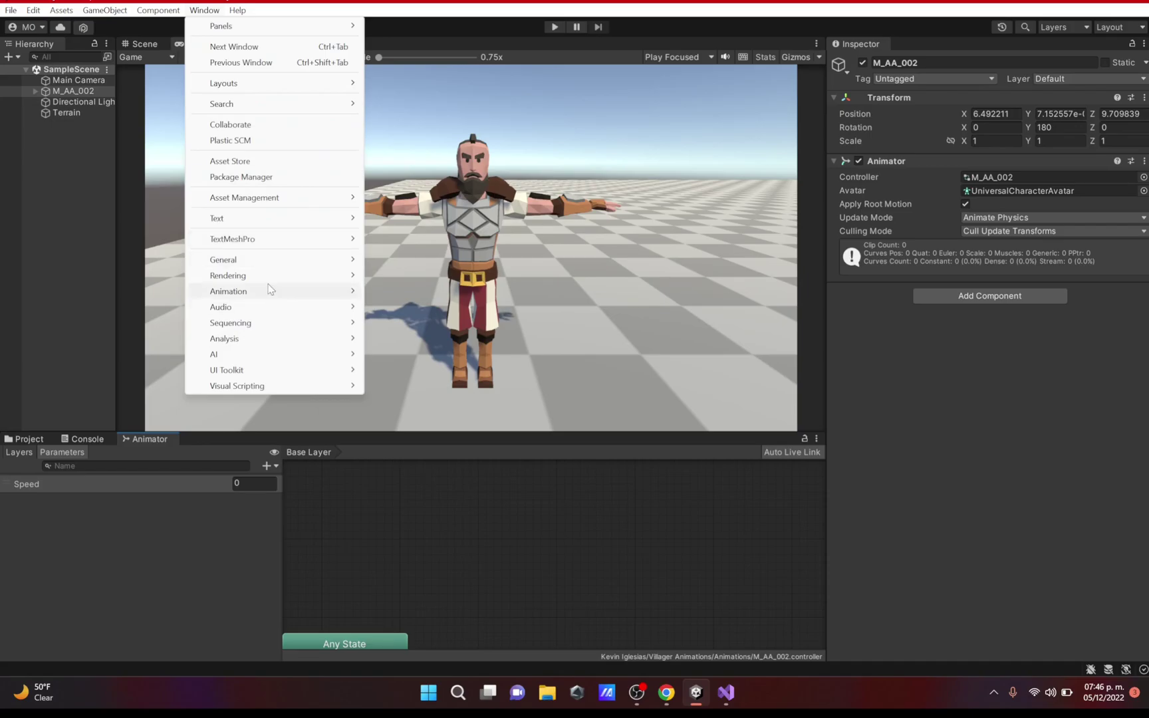
mouse_move(270, 290)
click(429, 325)
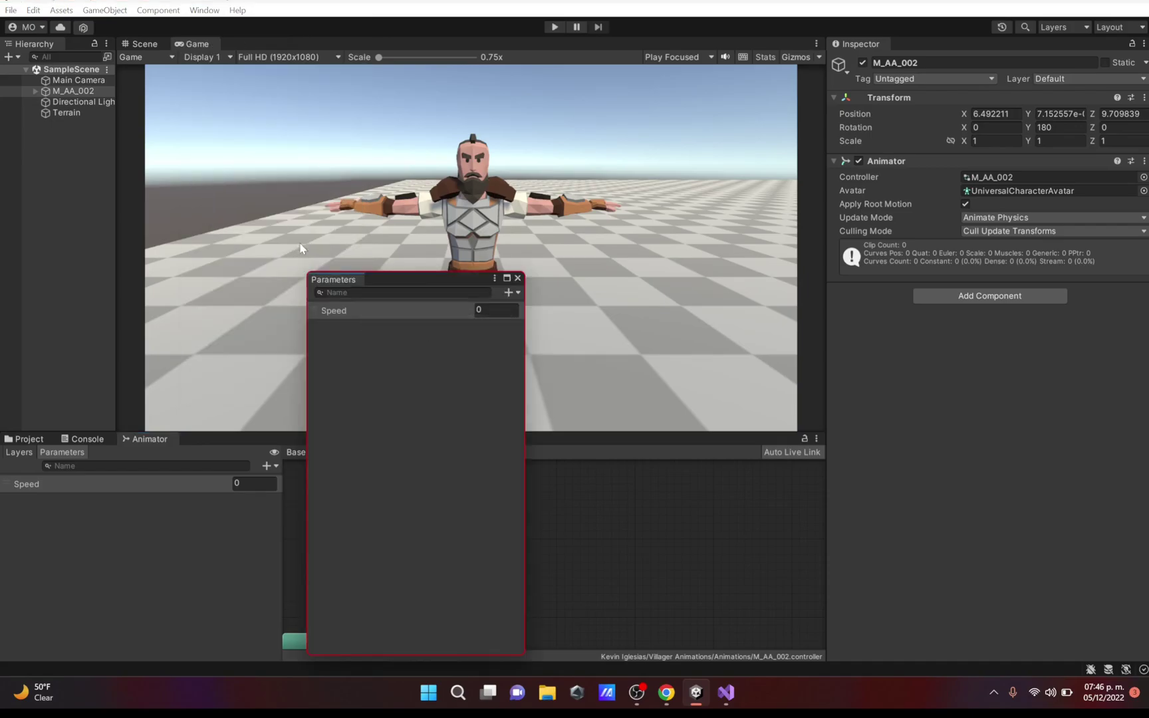
click(79, 111)
click(73, 103)
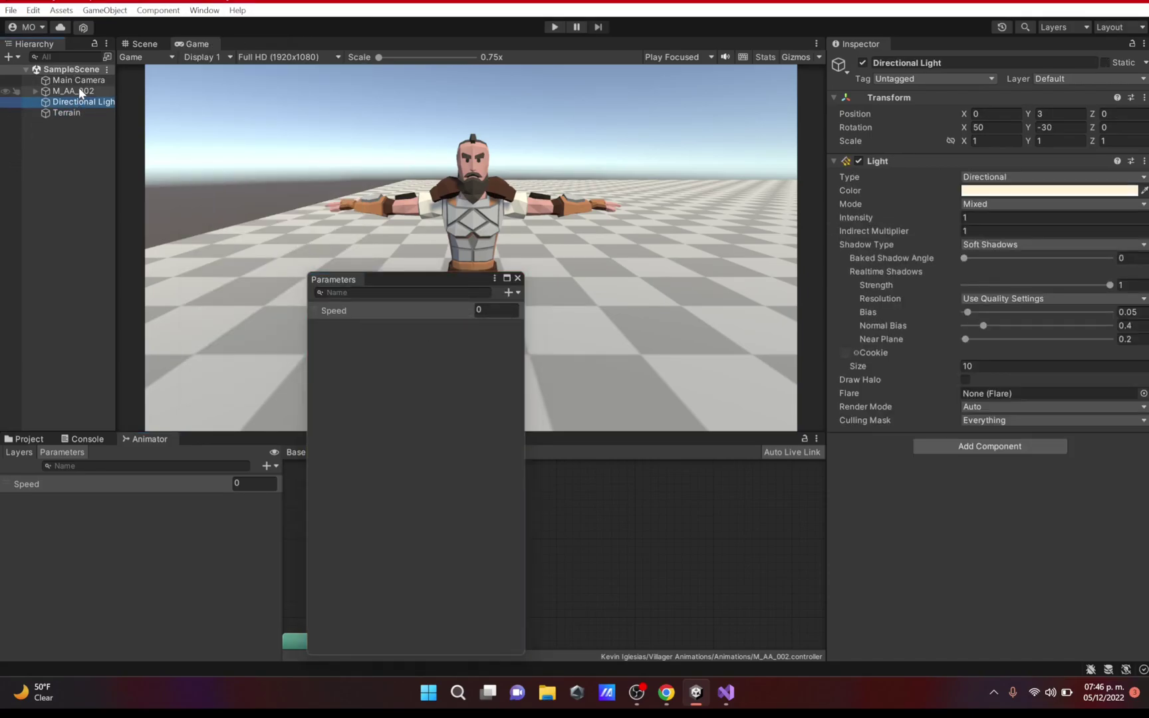
click(78, 91)
click(77, 79)
click(77, 93)
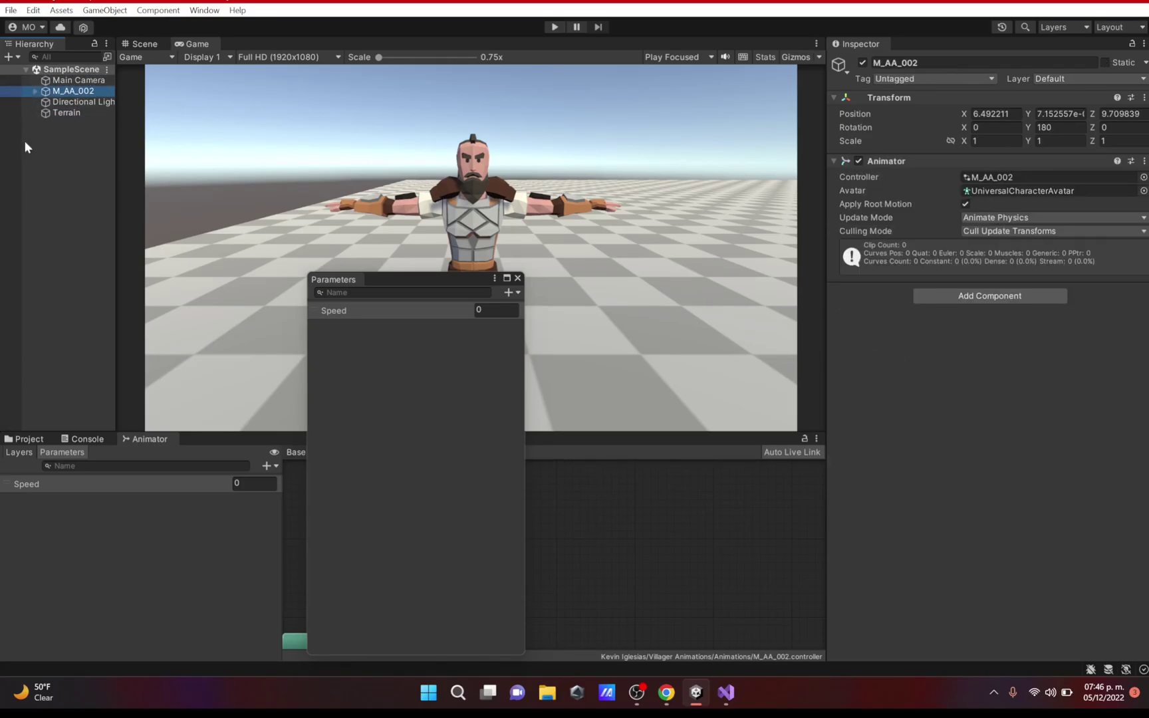
click(517, 278)
click(18, 452)
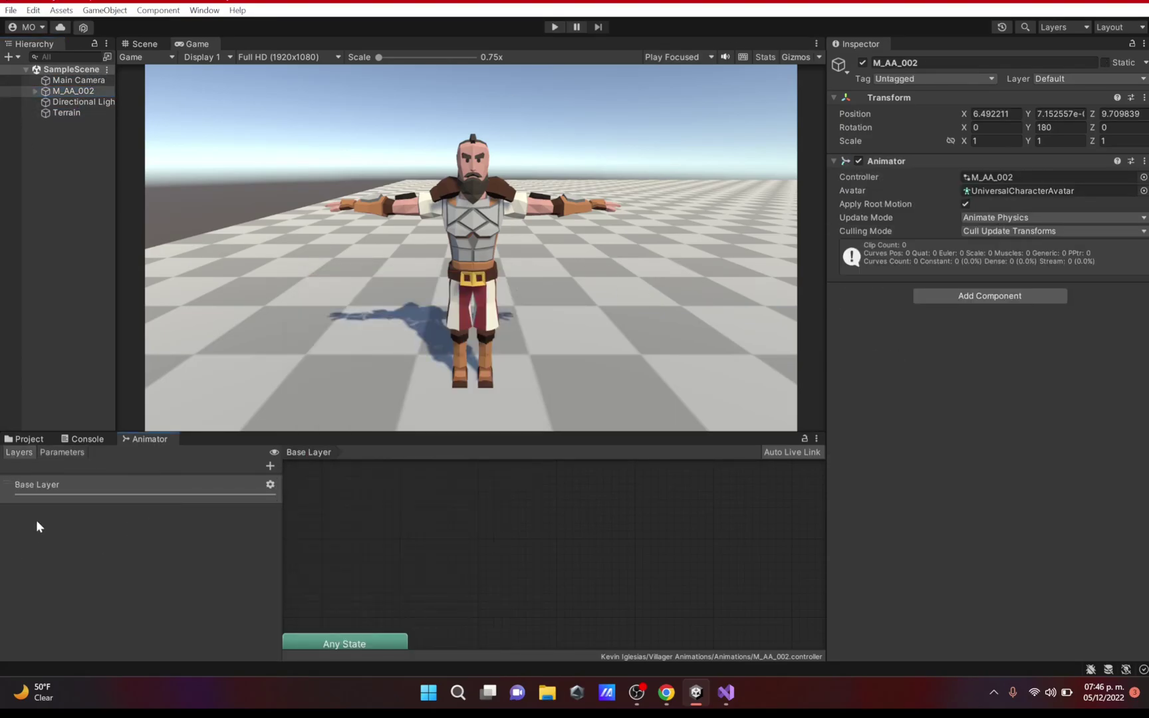
- In Base Layer settings, switch blending to Additive and back to Override
mouse_move(371, 431)
mouse_down()
mouse_move(382, 346)
mouse_move(392, 382)
mouse_move(379, 449)
mouse_move(381, 419)
mouse_up()
middle_drag(377, 489, 408, 389)
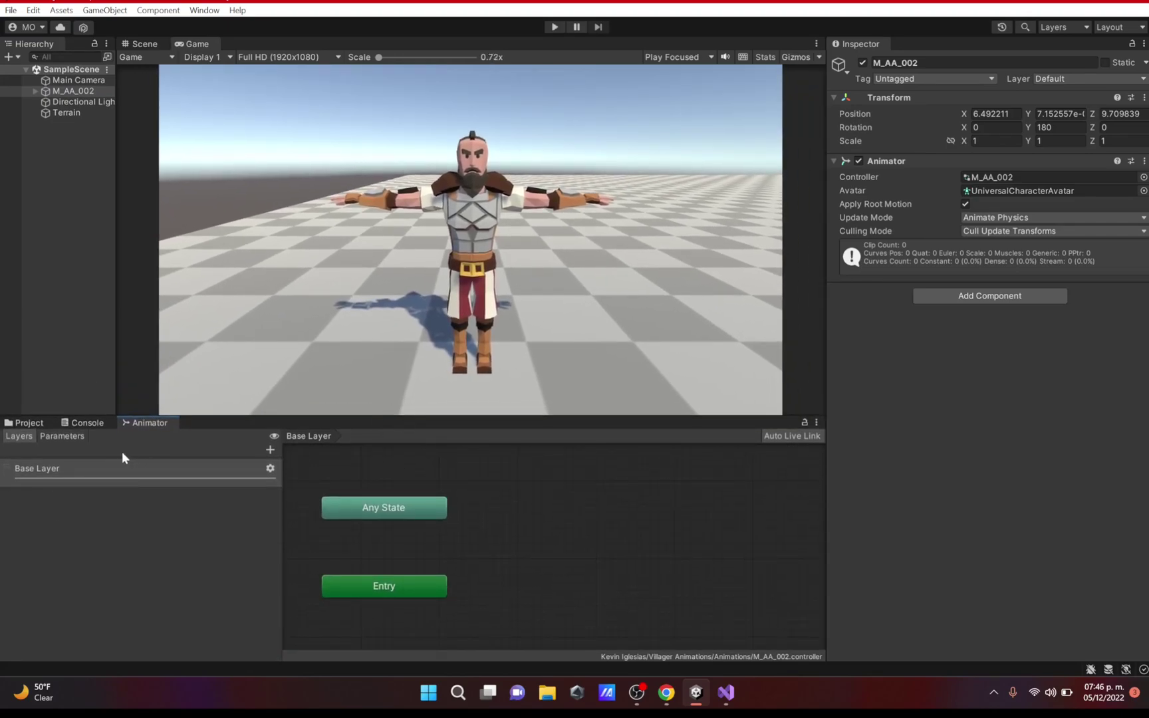
click(270, 468)
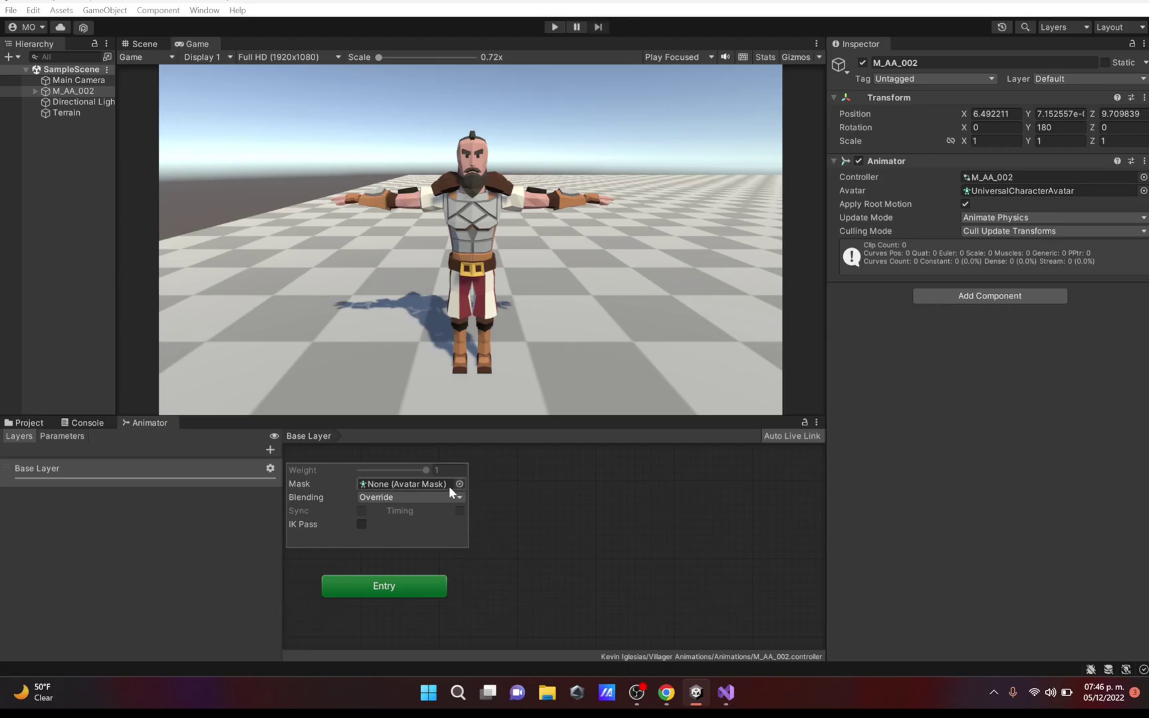
click(409, 497)
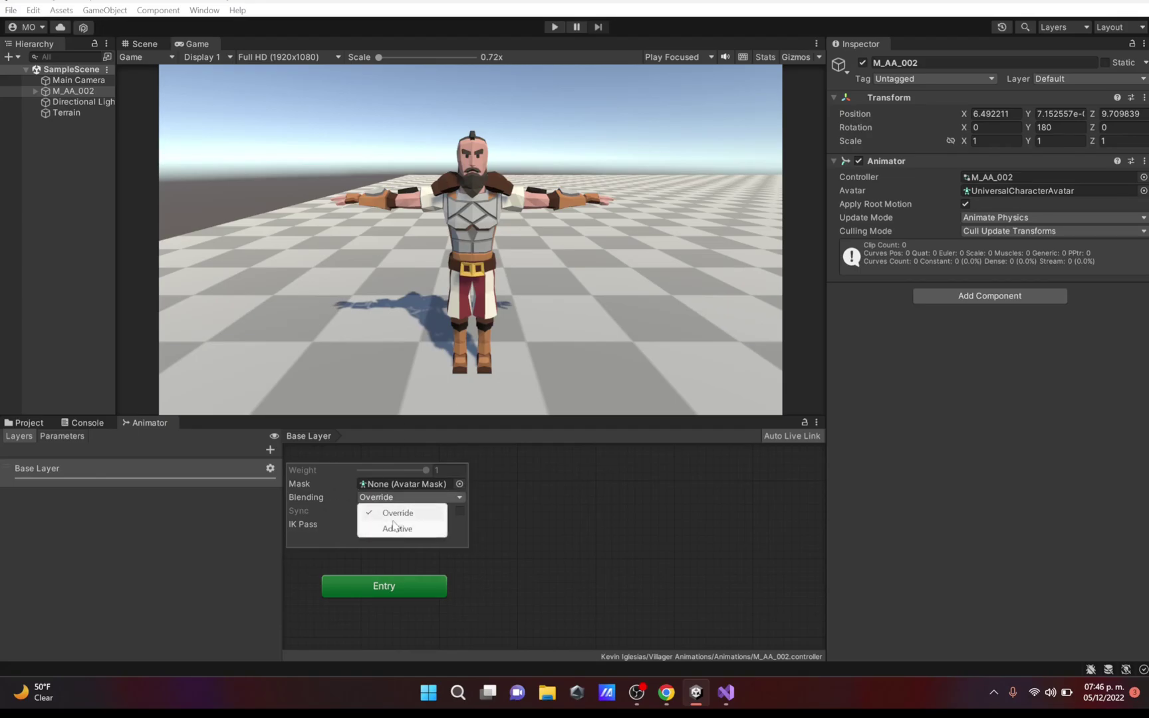
click(399, 528)
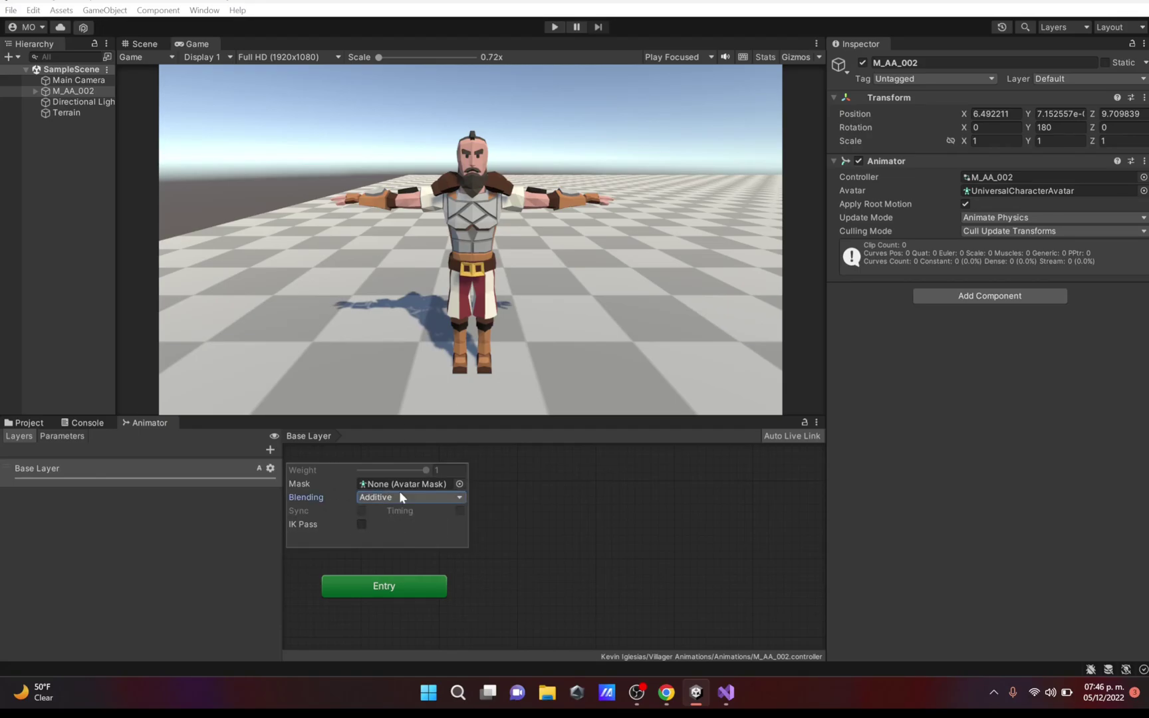
click(400, 497)
click(397, 512)
- Dock the Animator panel beside the Project window
click(316, 449)
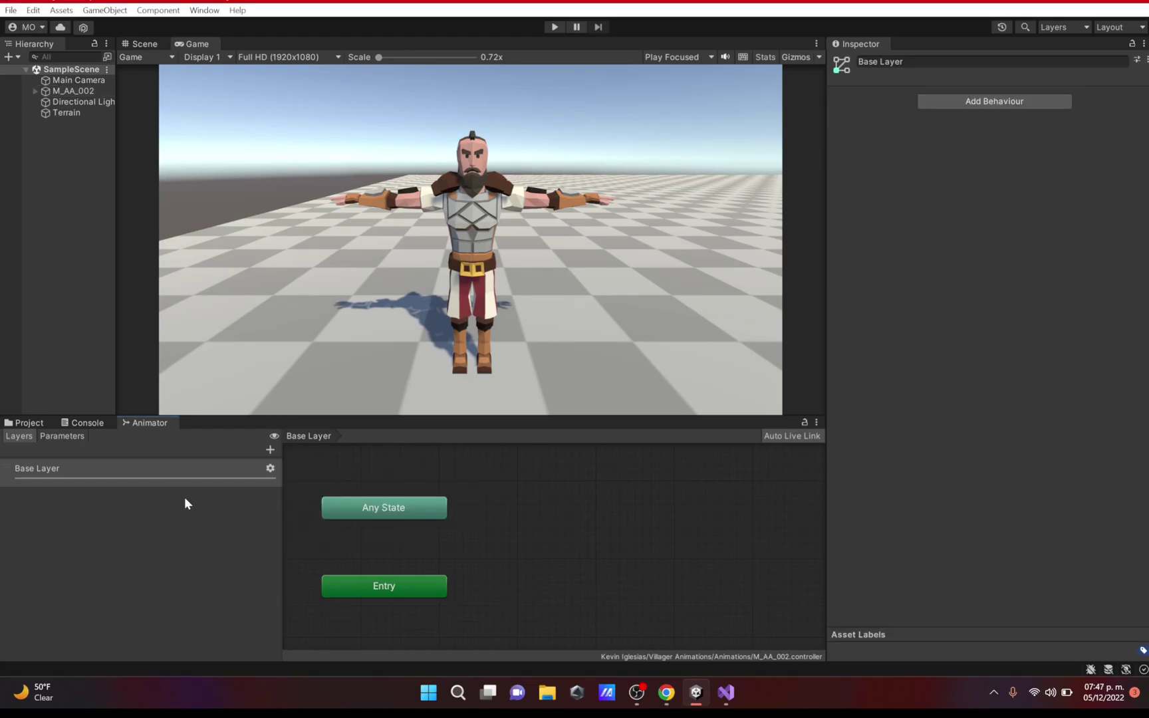
click(276, 468)
drag(162, 427, 398, 499)
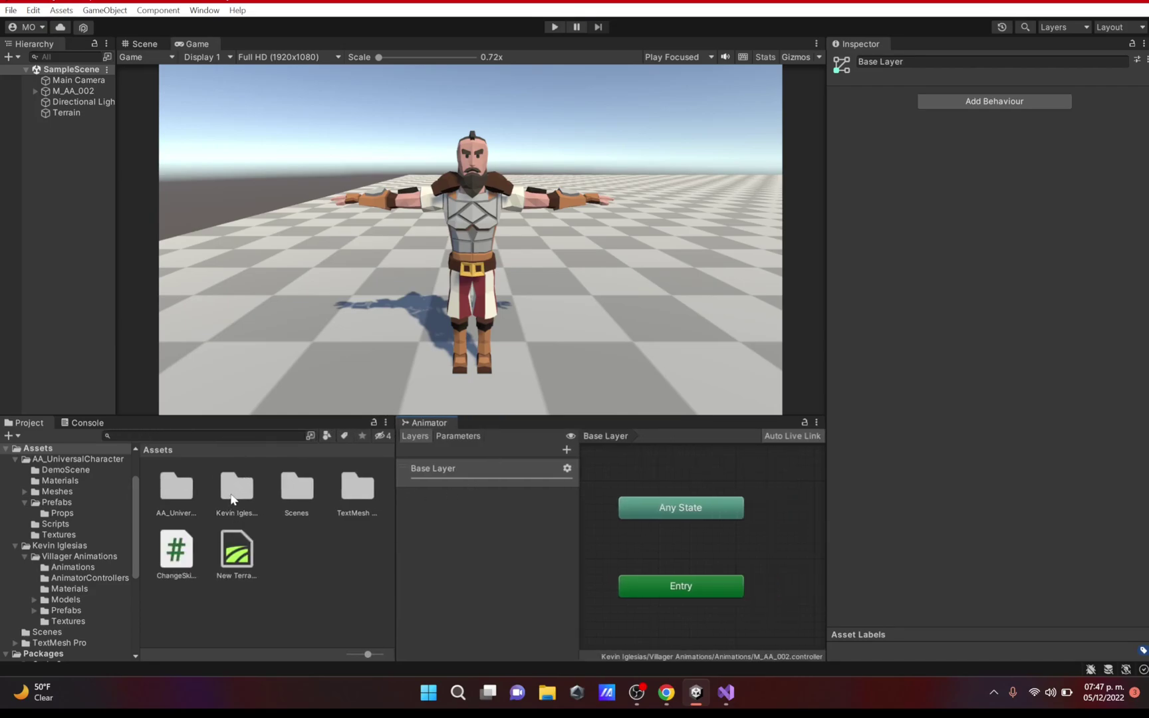
- Look over the Villager Animations FREE package title on the Asset Store, then return to Unity
click(665, 692)
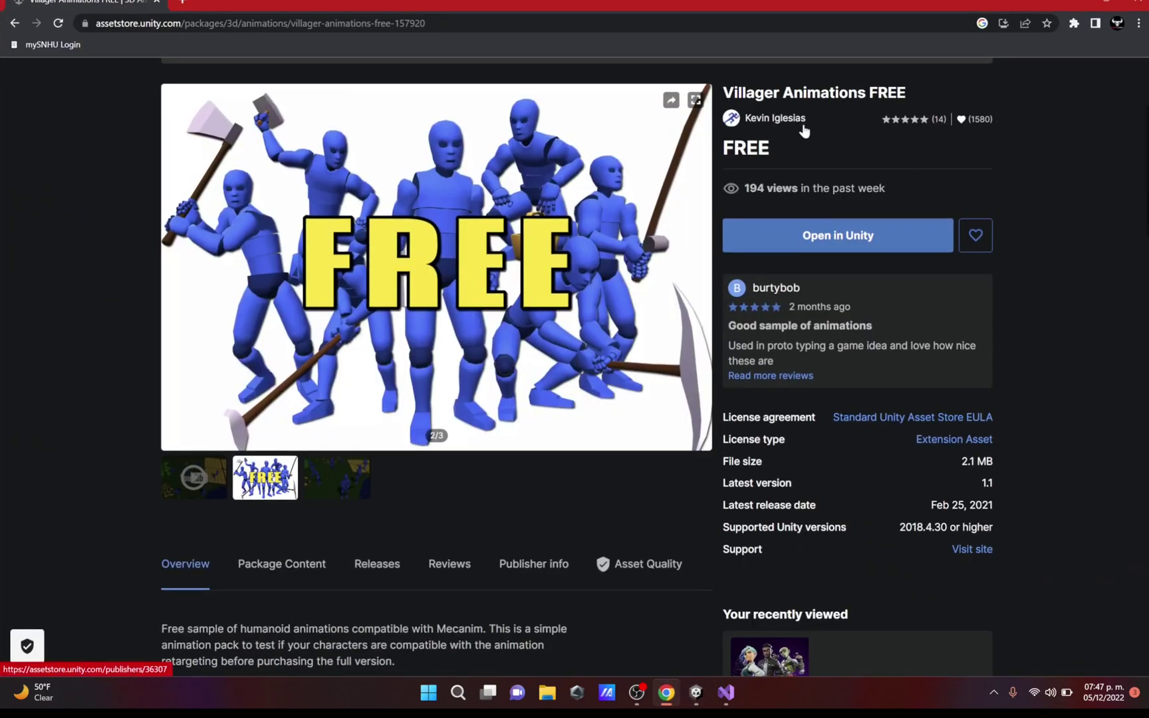
drag(723, 93, 914, 103)
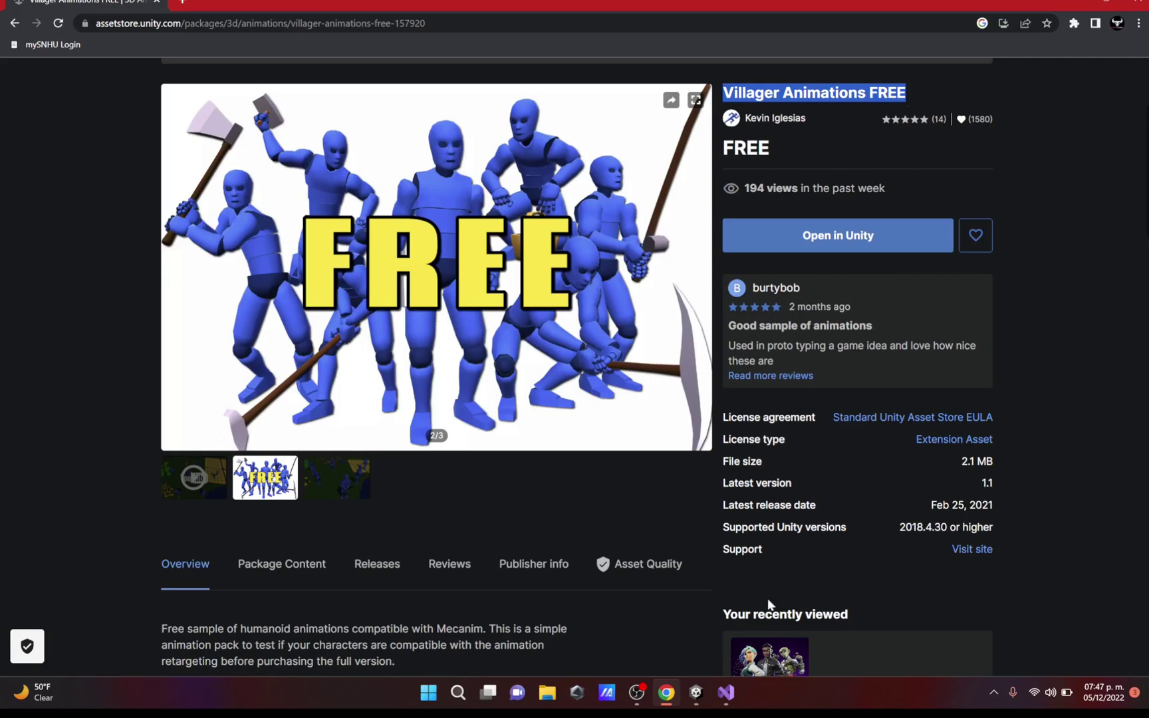
click(696, 692)
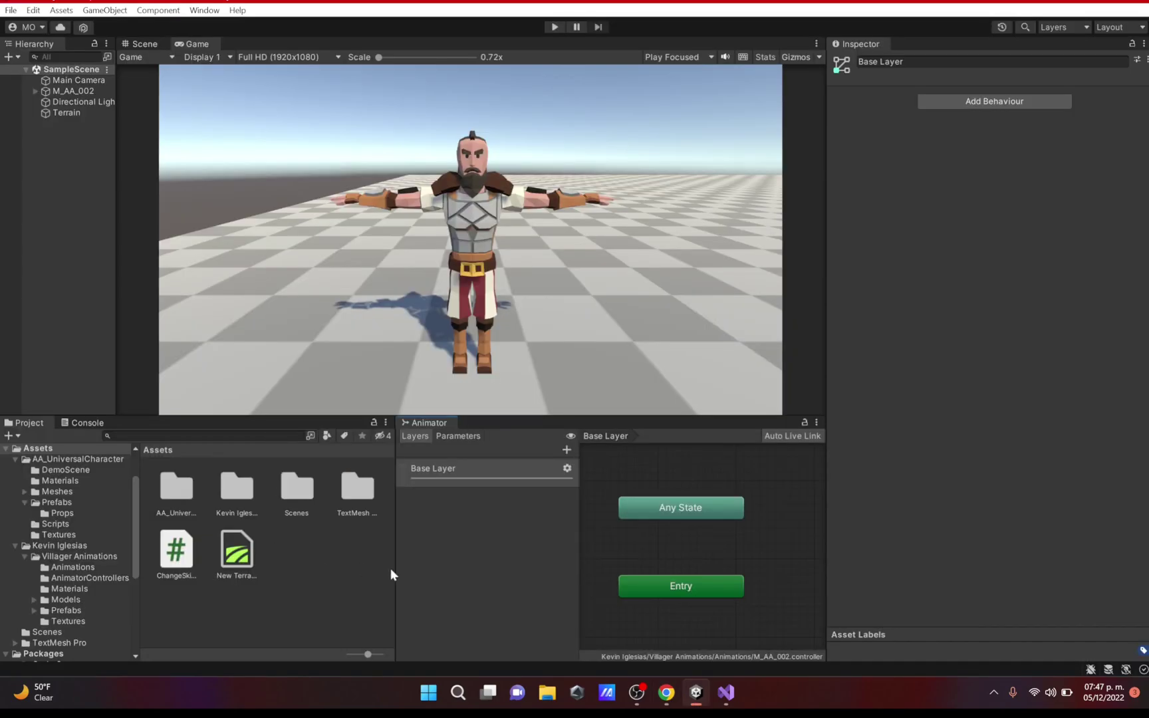
- Add Villager@Idle01 from Kevin Iglesias > Villager Animations > Animations as the default state and play-test it
double_click(233, 484)
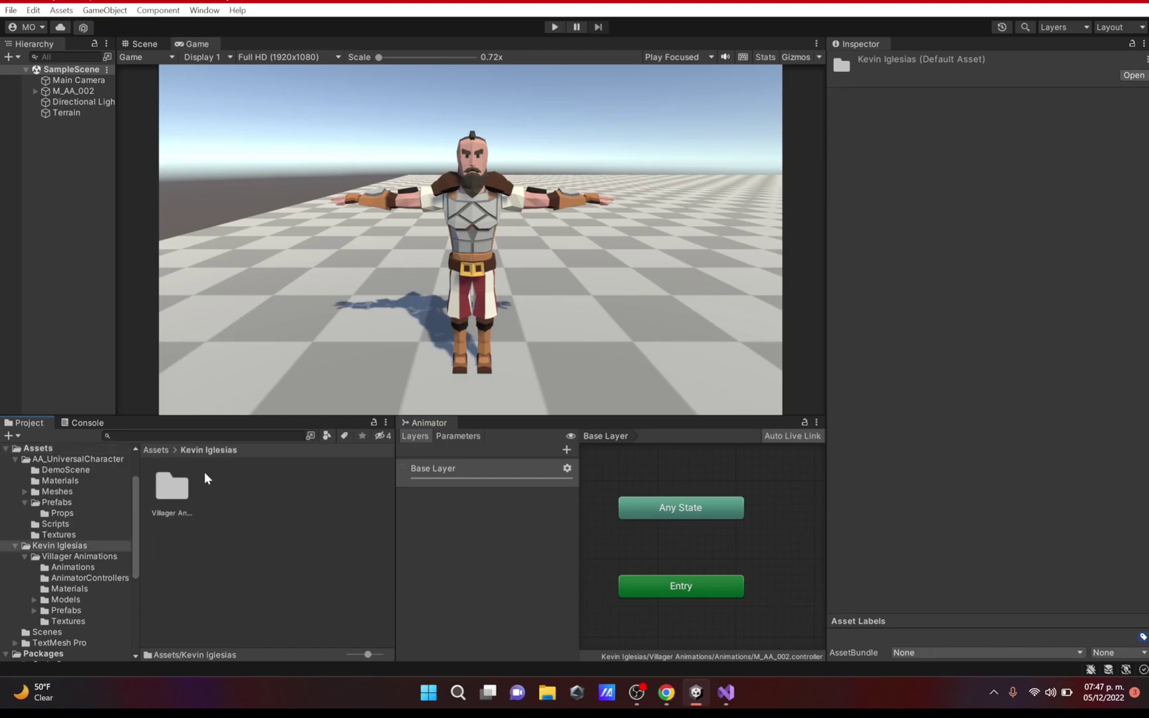
double_click(176, 486)
double_click(176, 486)
scroll(216, 592, down, 1)
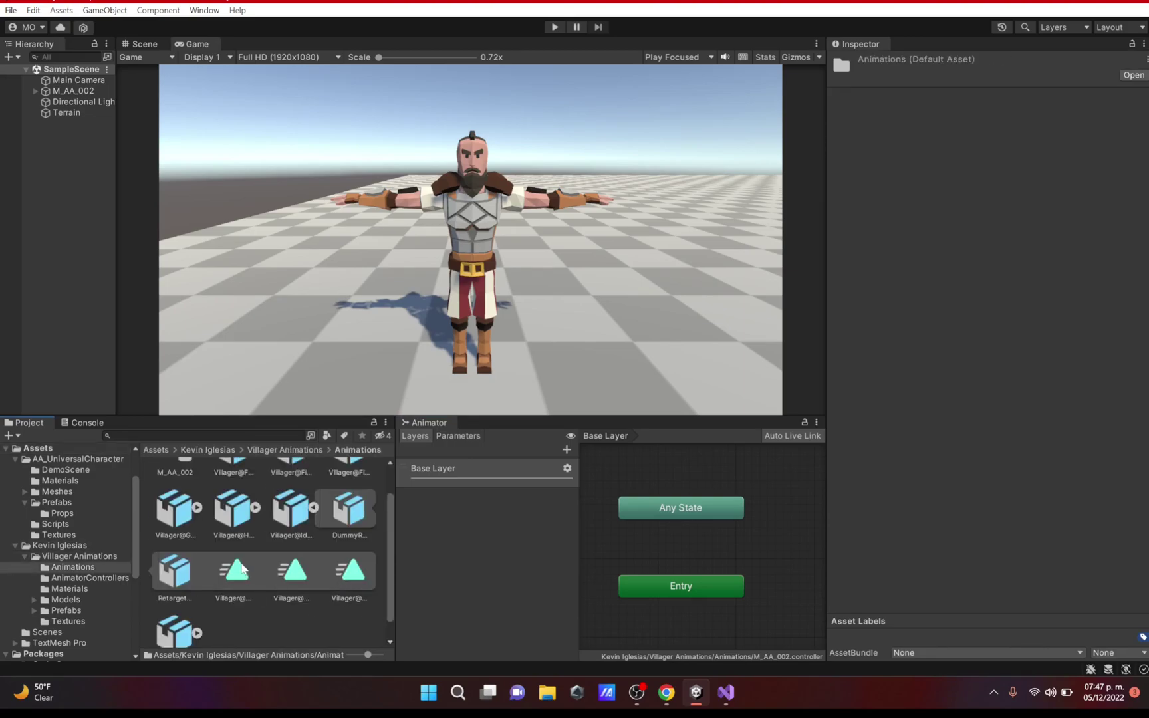
drag(235, 573, 794, 524)
scroll(665, 539, down, 3)
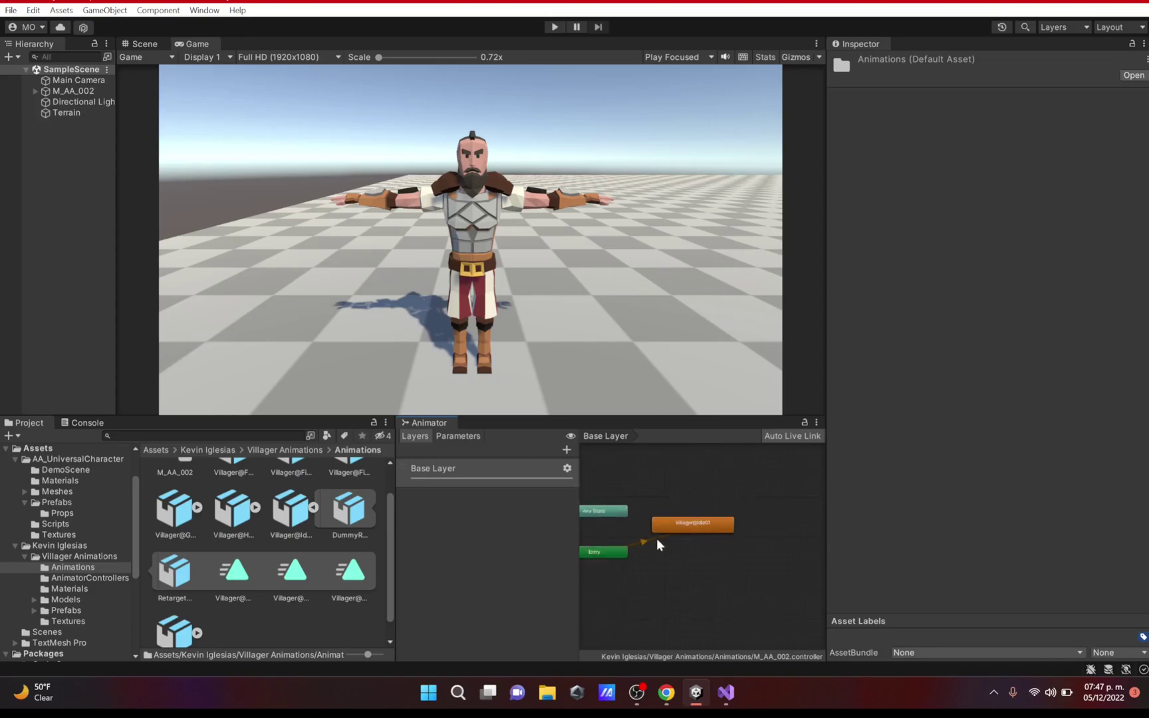
scroll(678, 532, up, 2)
drag(634, 537, 755, 541)
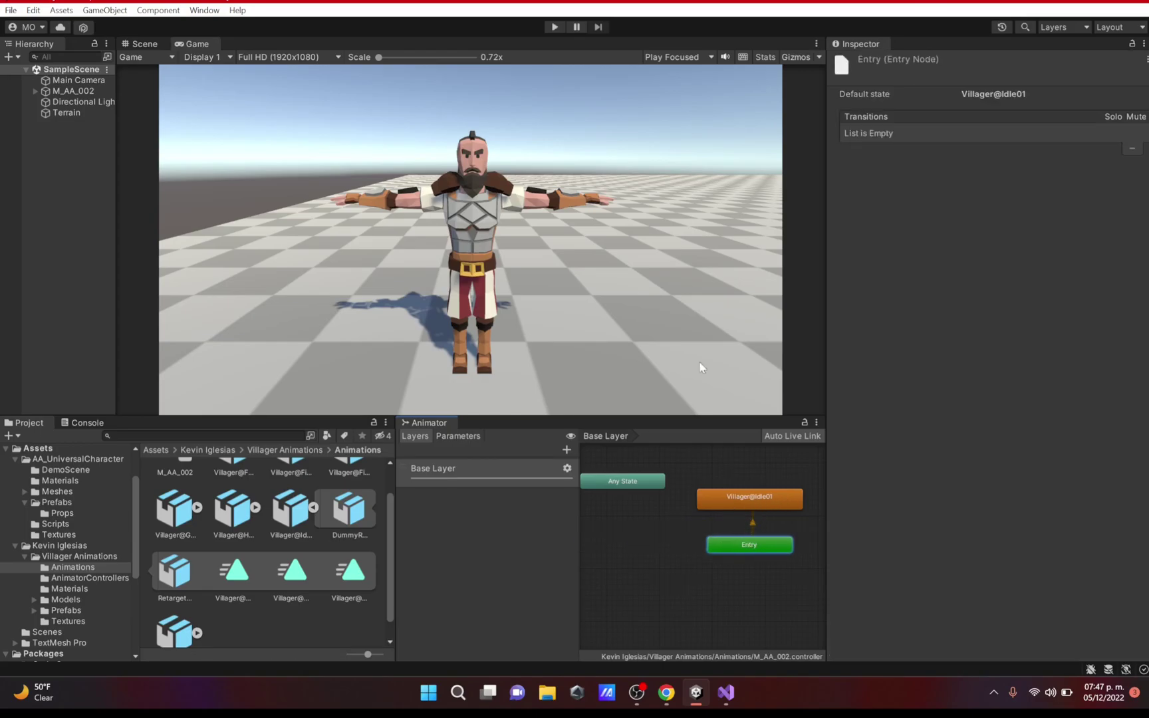
click(557, 26)
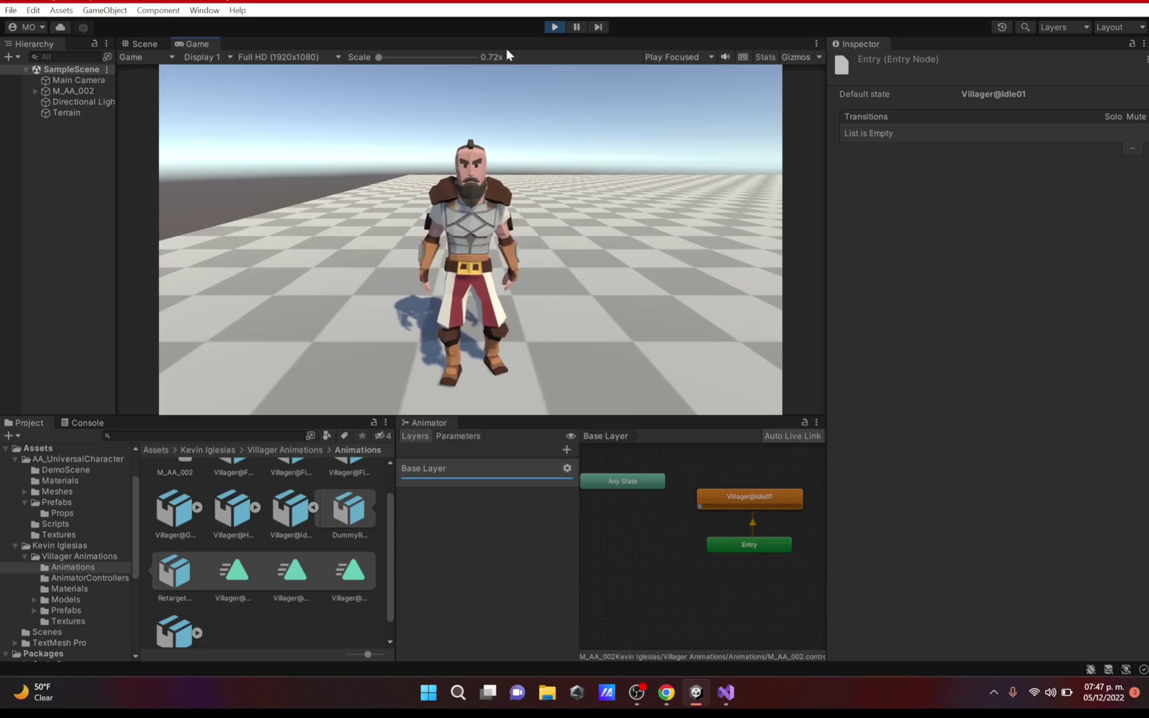
key(ctrl+p)
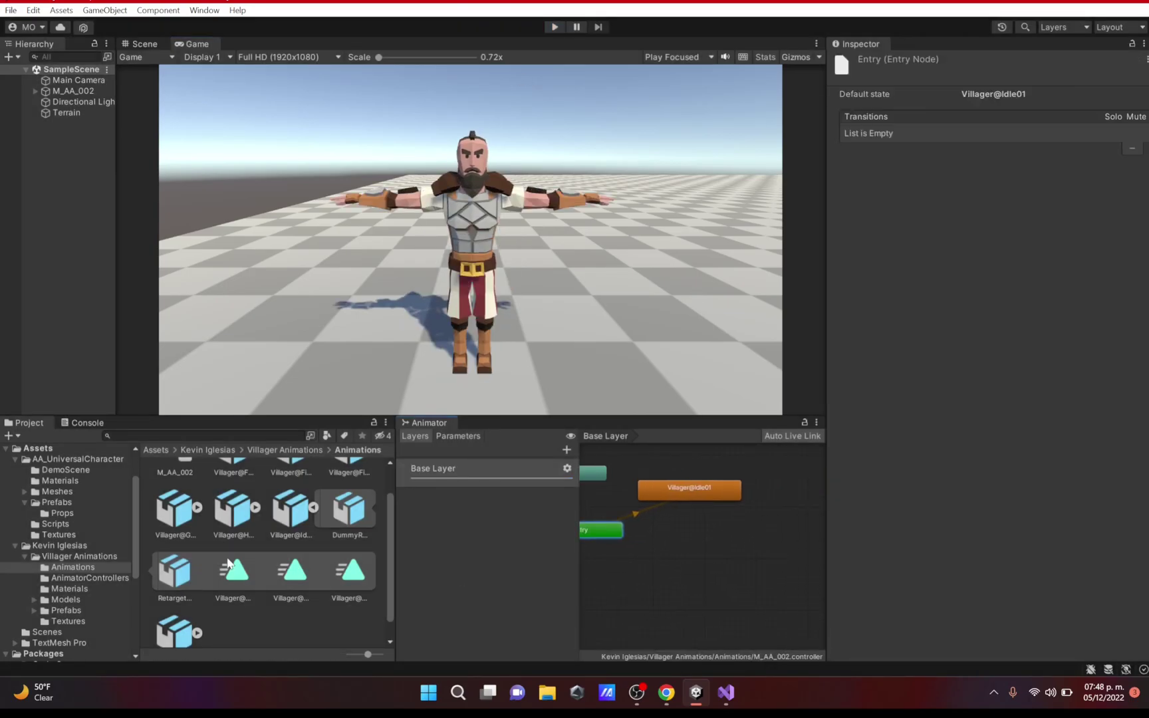
- Drag the Villager@Farm-Working01 clip into the graph as a new state
scroll(252, 565, up, 2)
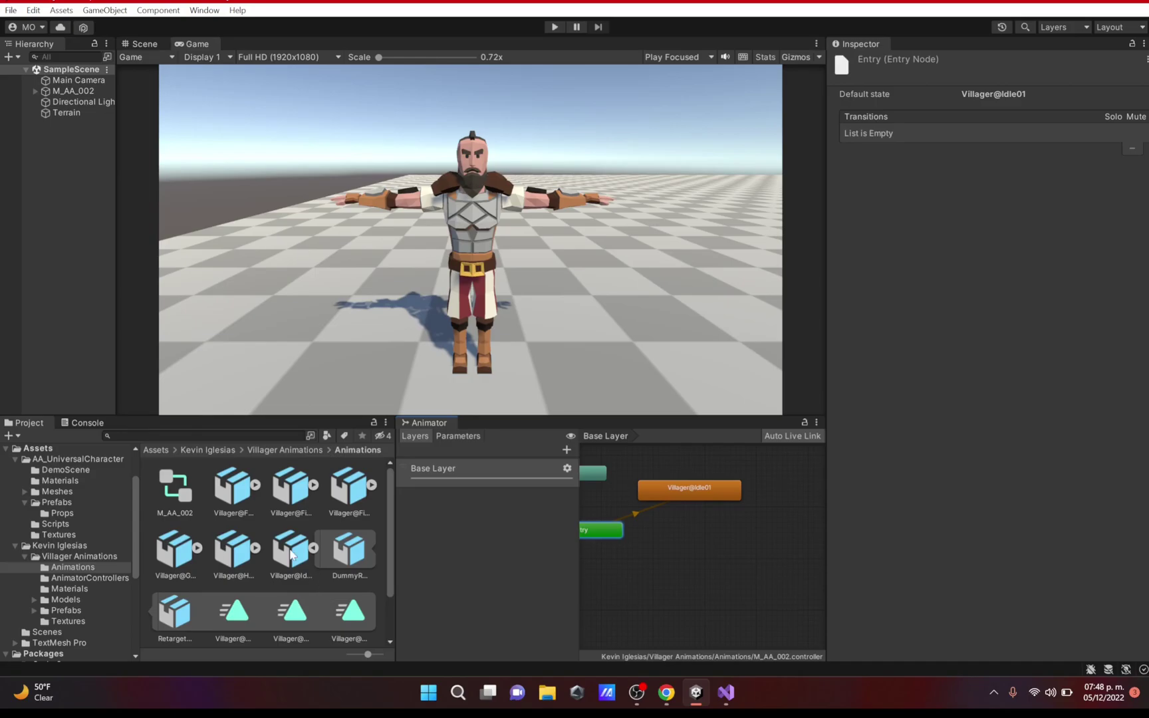
click(258, 492)
click(255, 485)
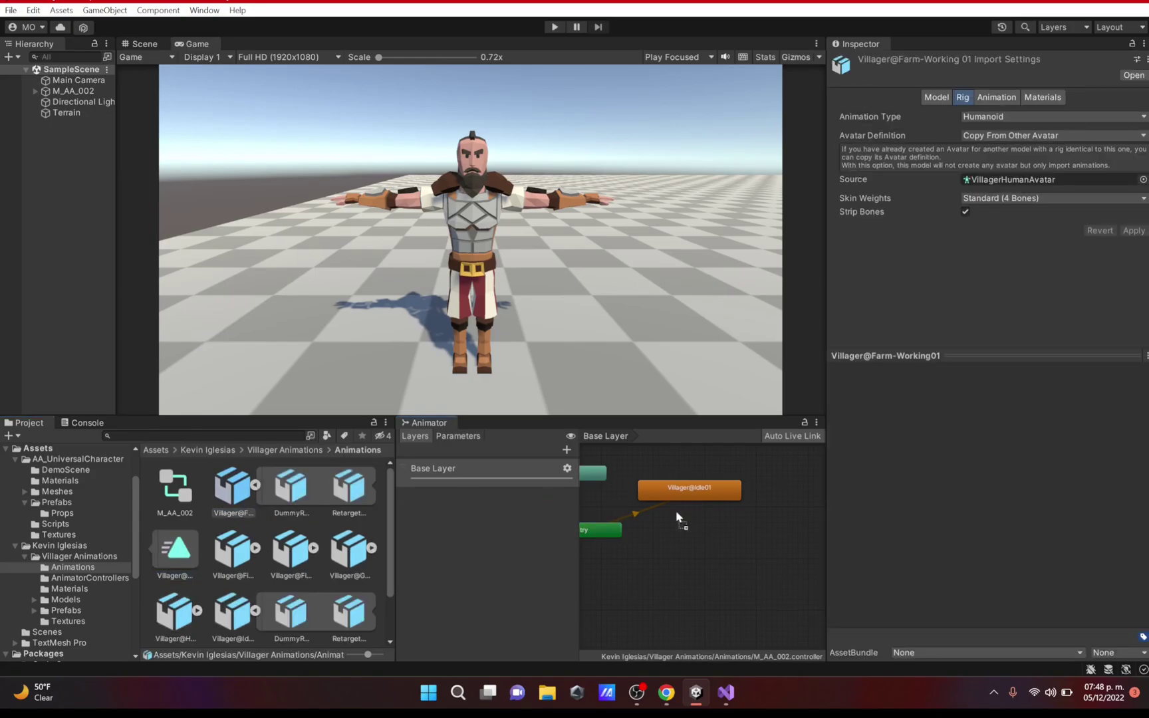
drag(678, 517, 788, 513)
- Create a transition from Villager@Idle01 to Villager@Farm-Working01 and select its arrow
right_click(629, 480)
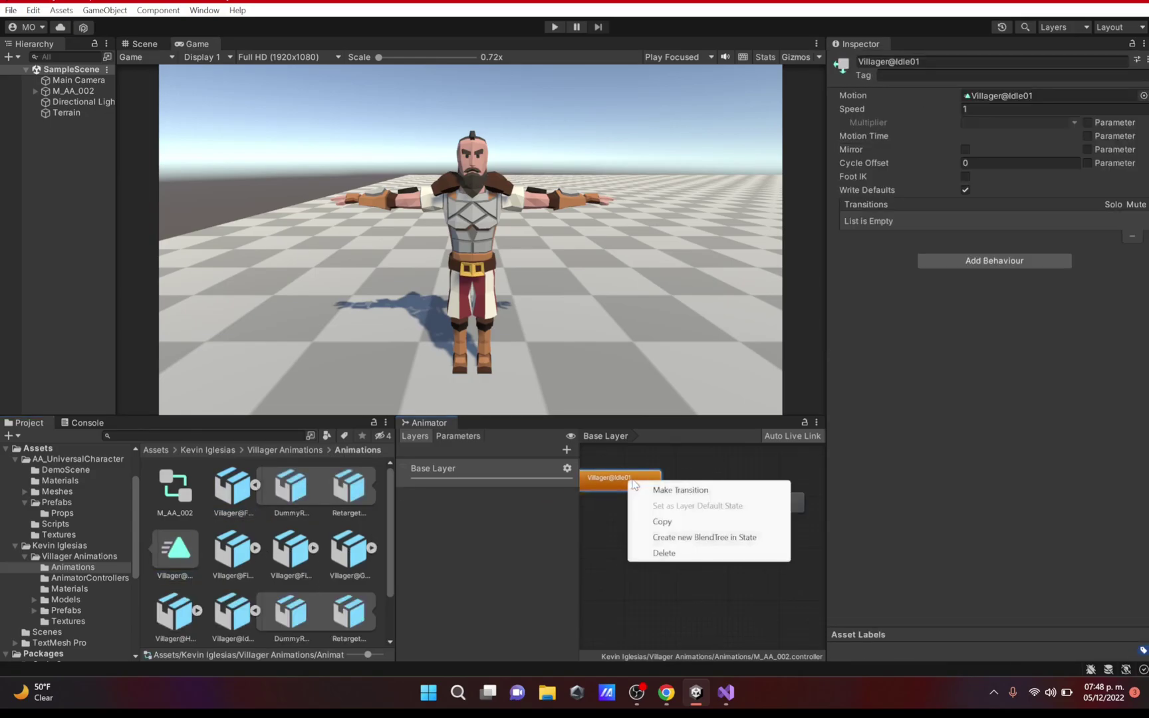
click(679, 489)
click(733, 508)
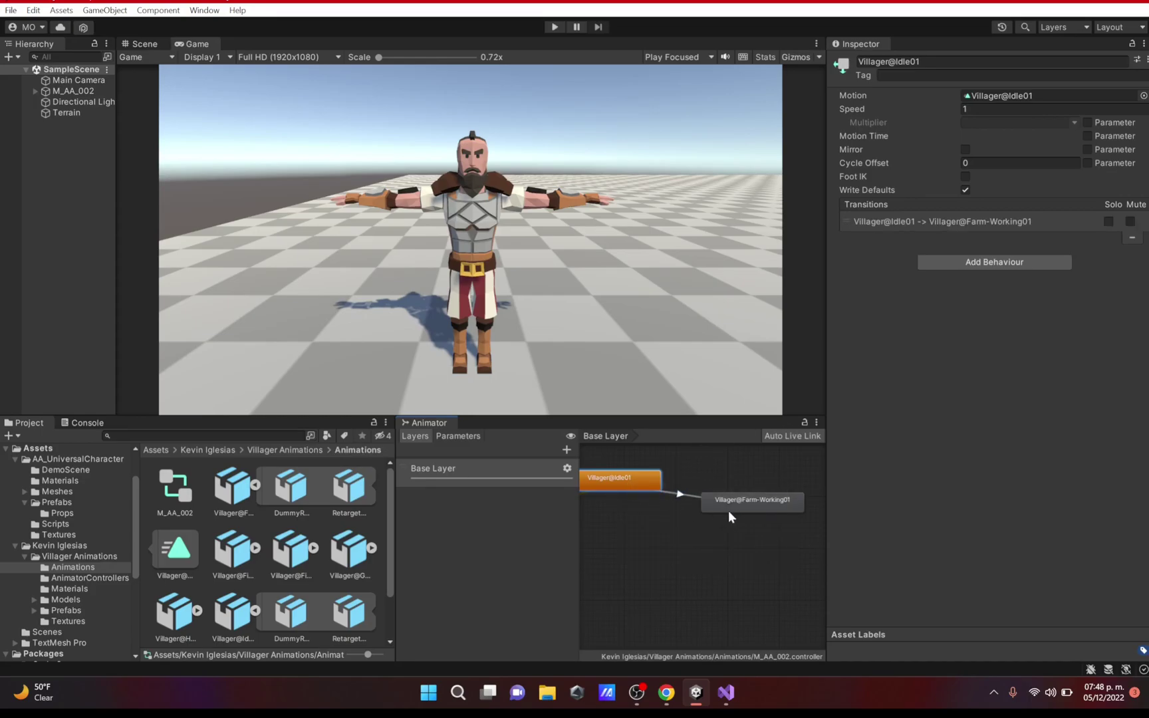
drag(655, 490, 664, 569)
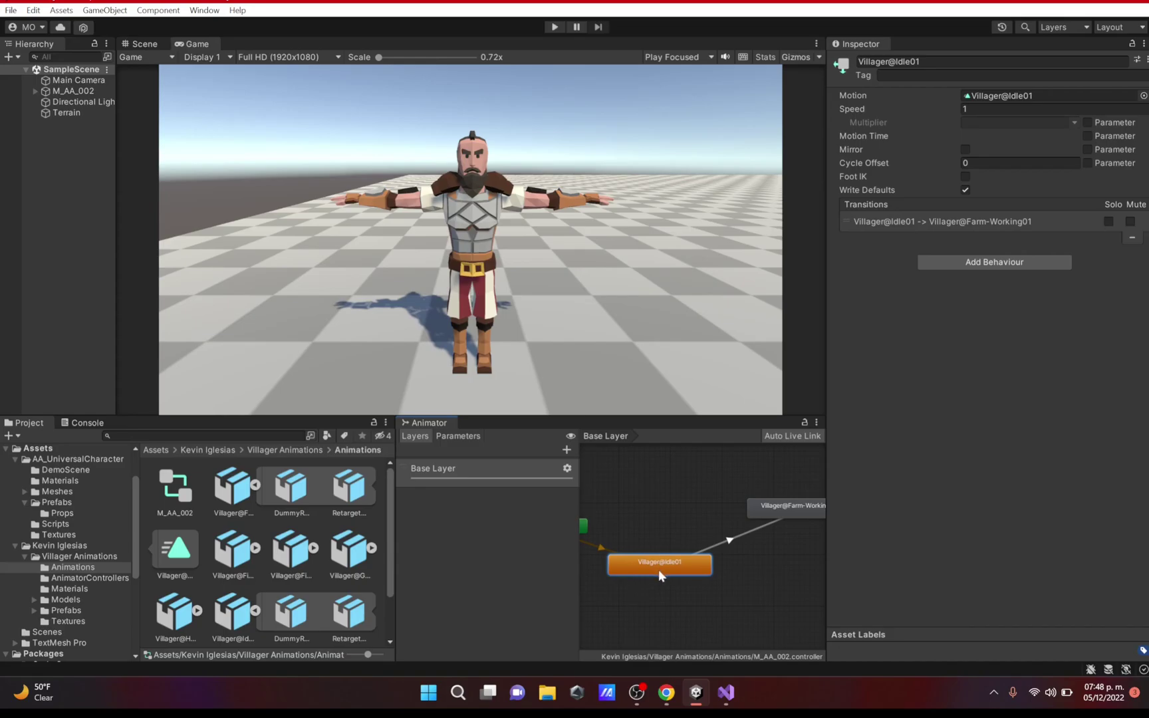
click(726, 543)
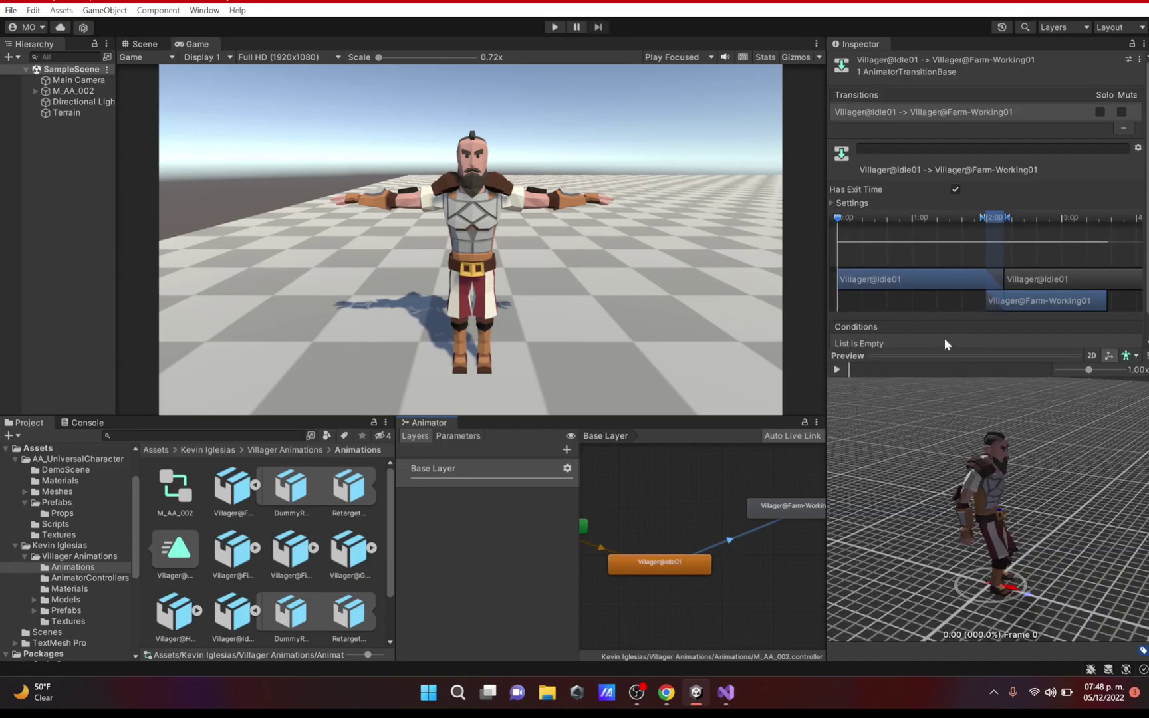
scroll(848, 316, down, 2)
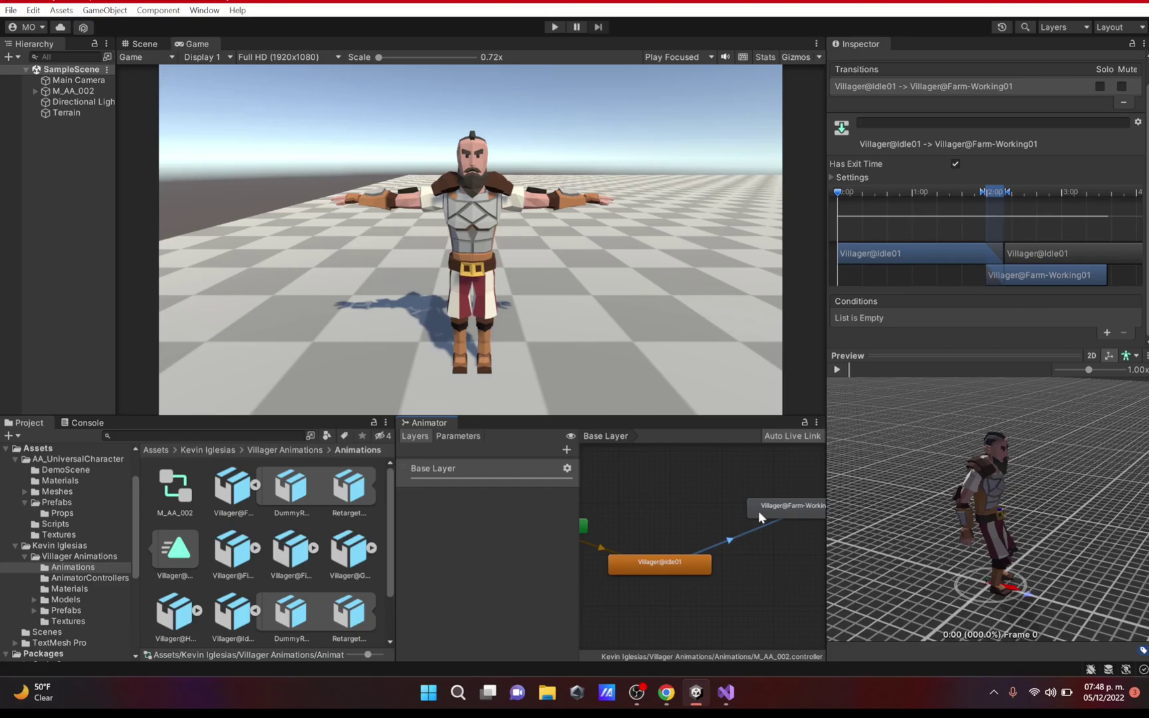
- Give the Idle01-to-Farm-Working01 transition a Speed Greater 0 condition, then restart Play mode
click(554, 26)
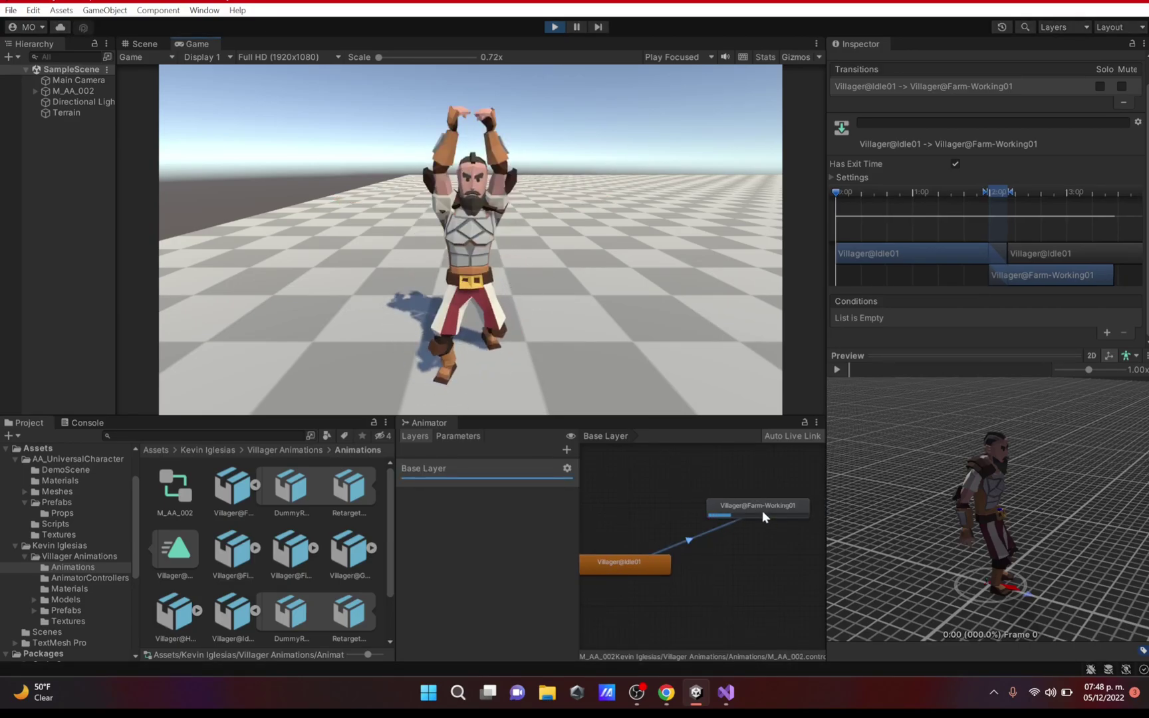
click(554, 26)
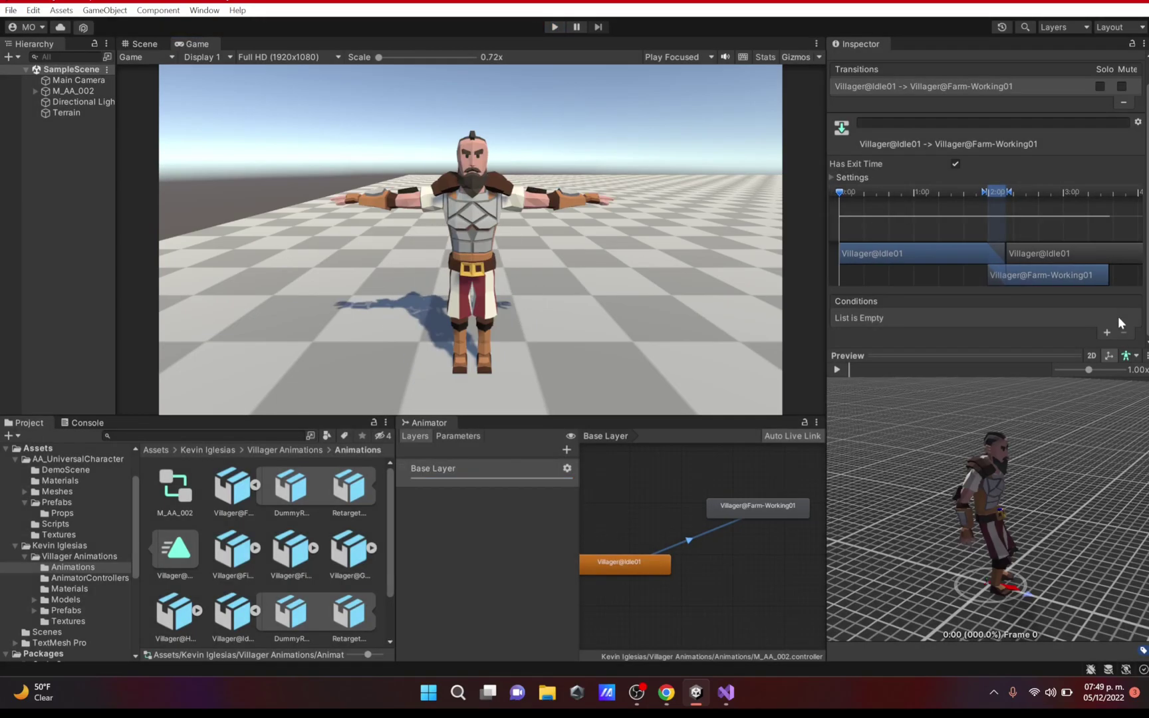
click(1106, 333)
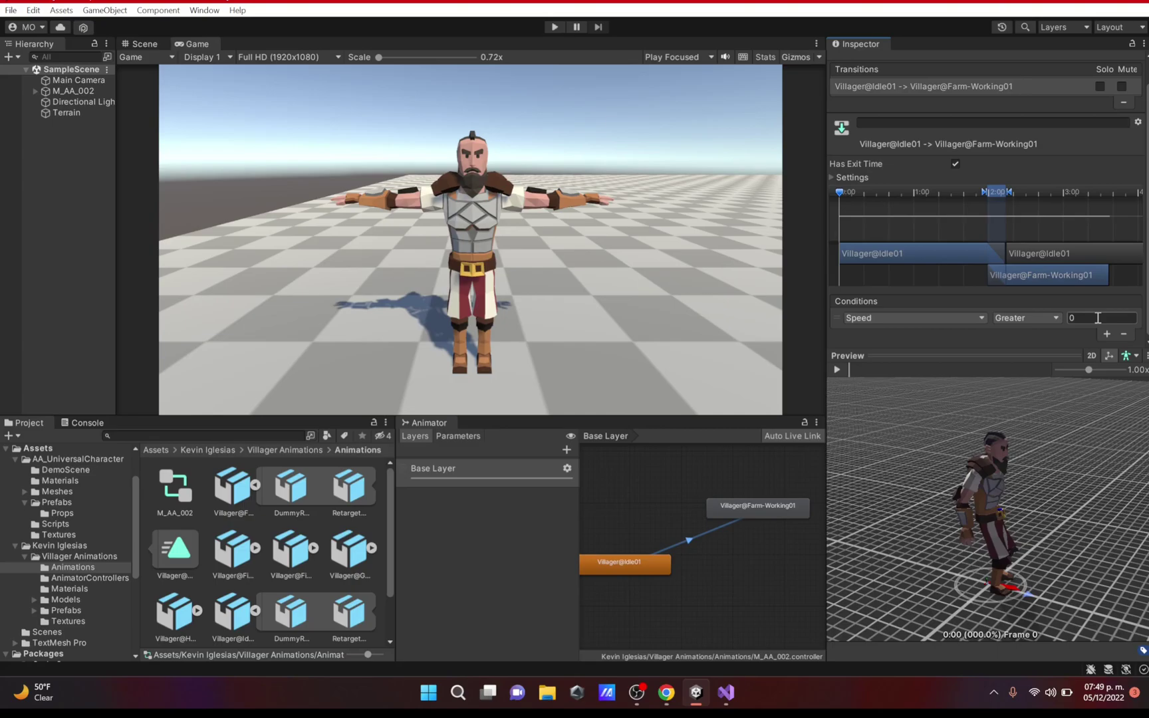
click(553, 27)
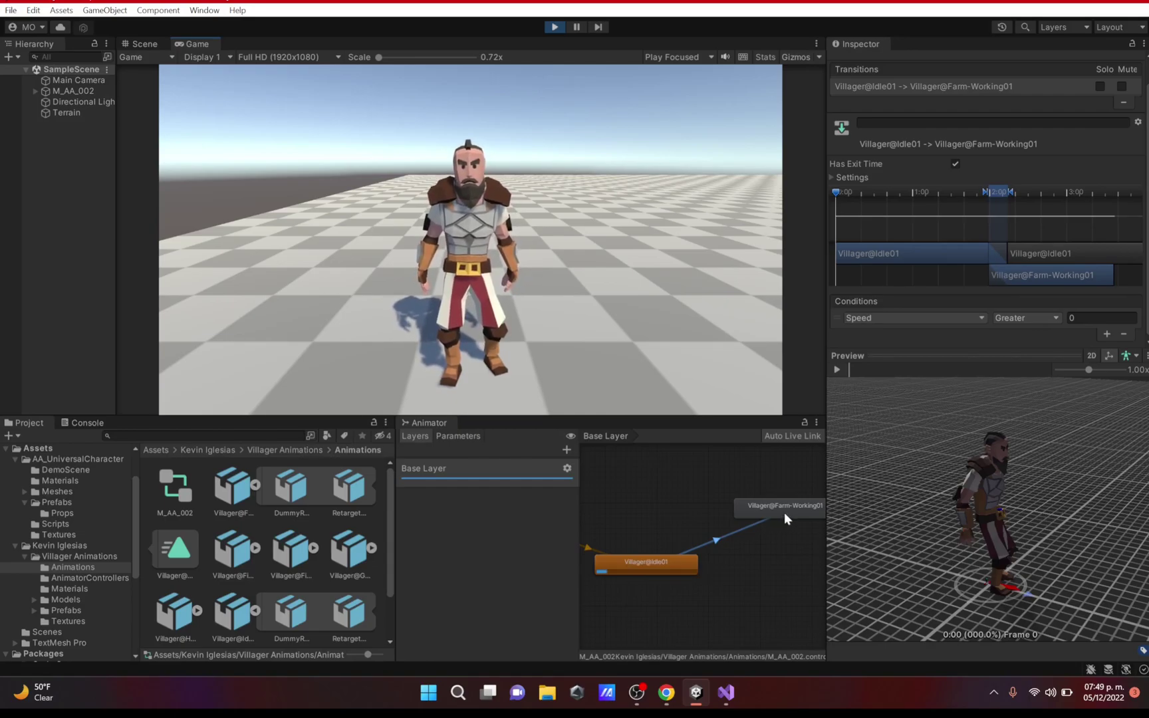
- During play, set Speed to 0.5, then 0, then back to 0.5 in the Parameters tab
click(461, 438)
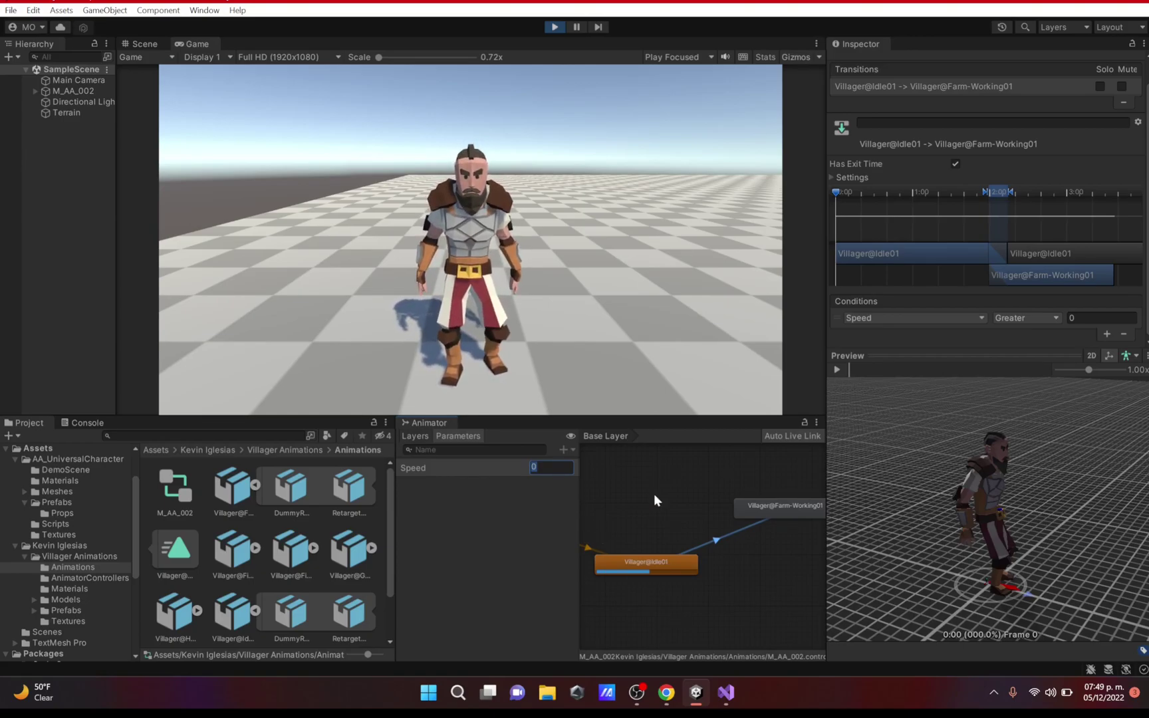
text(.5)
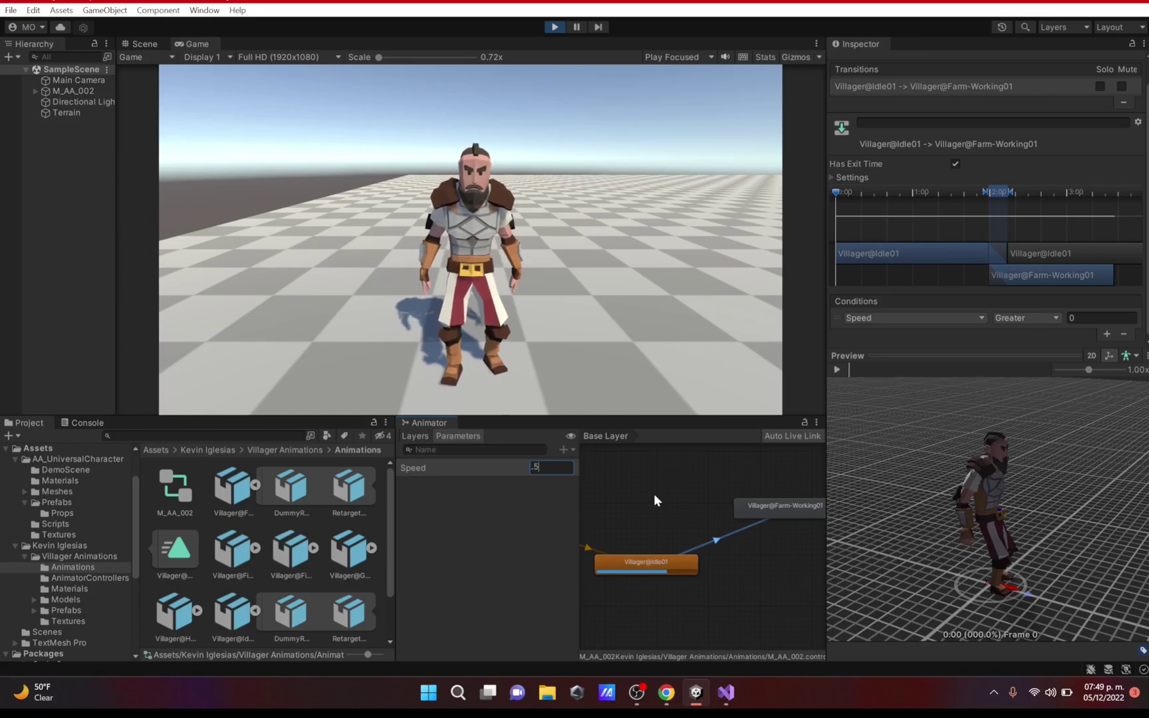
middle_drag(653, 493, 625, 493)
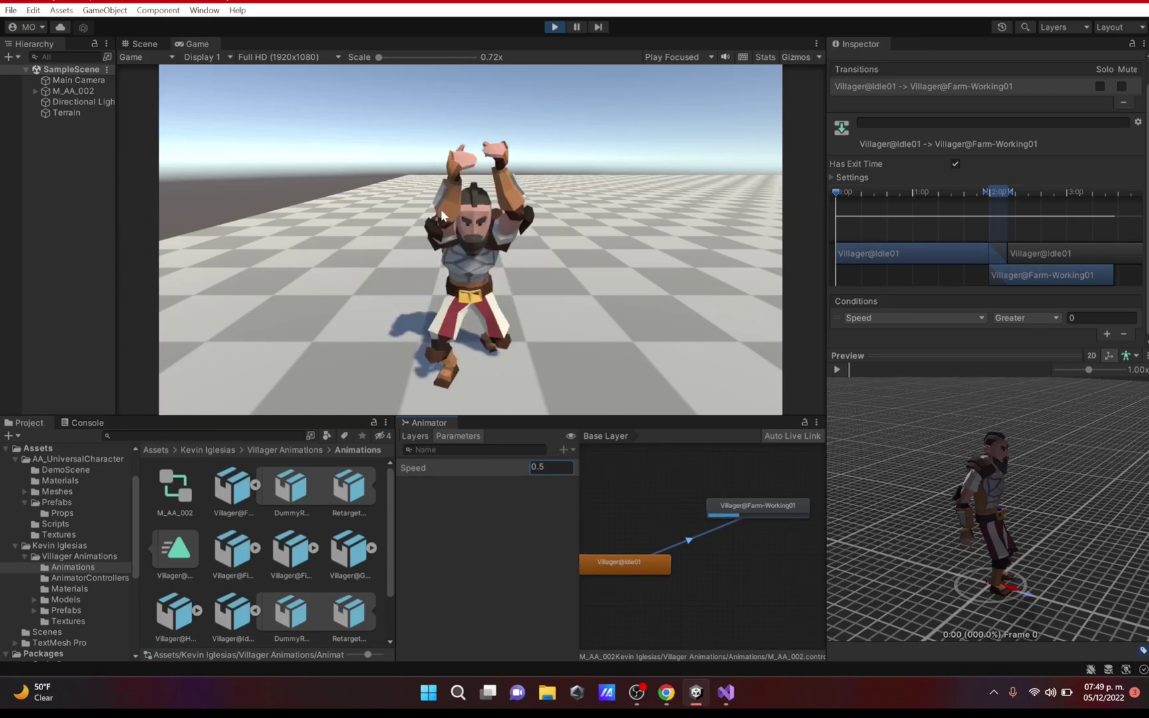
click(545, 467)
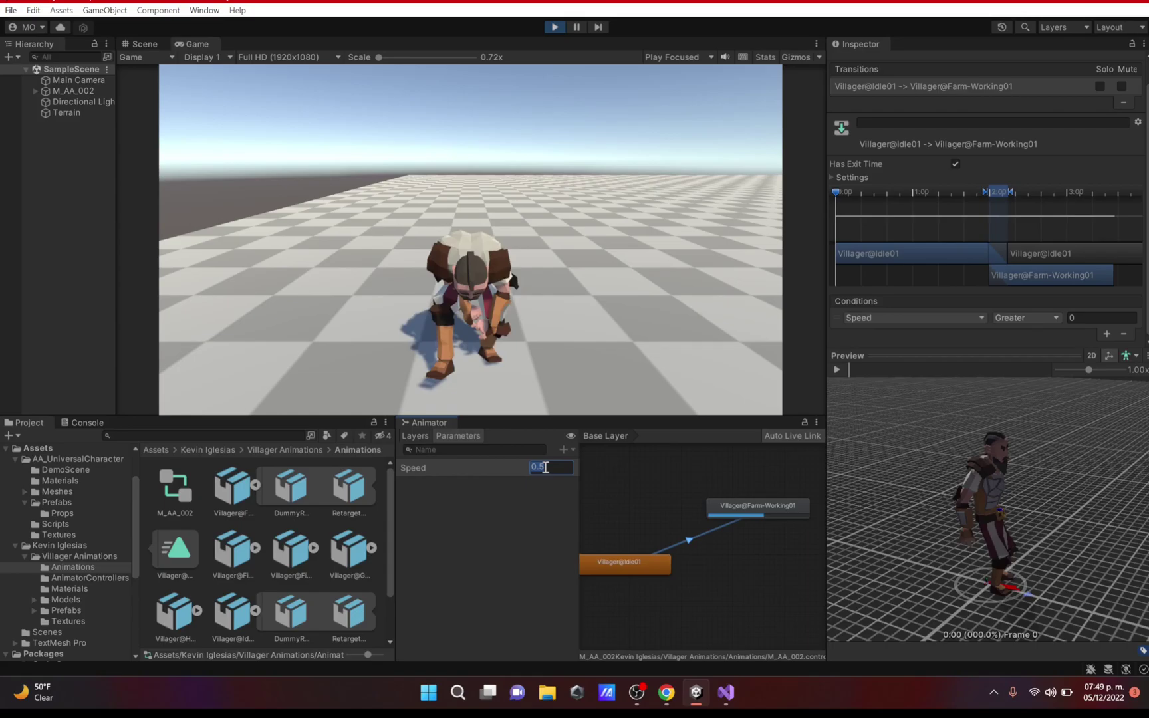
text(0)
key(Return)
middle_drag(716, 544, 716, 511)
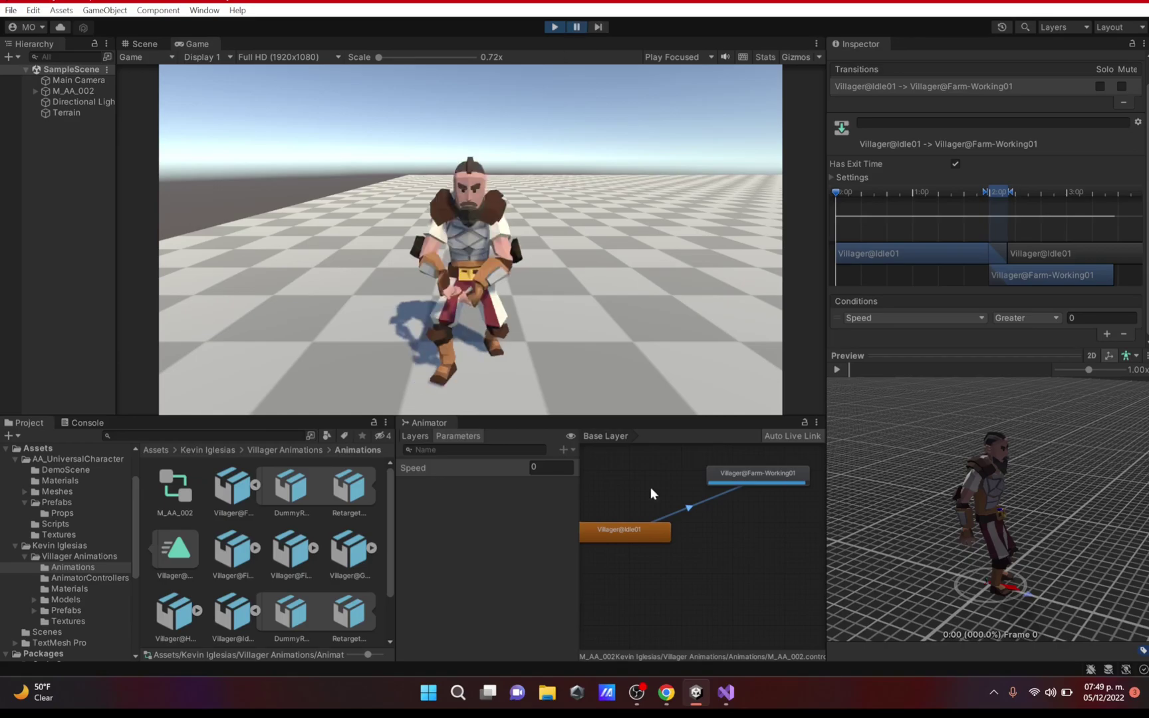
click(551, 469)
text(0.5)
key(Return)
- Connect Villager@Farm-Working01 back to Villager@Idle01, line up the nodes, and select the new transition
right_click(720, 477)
click(741, 486)
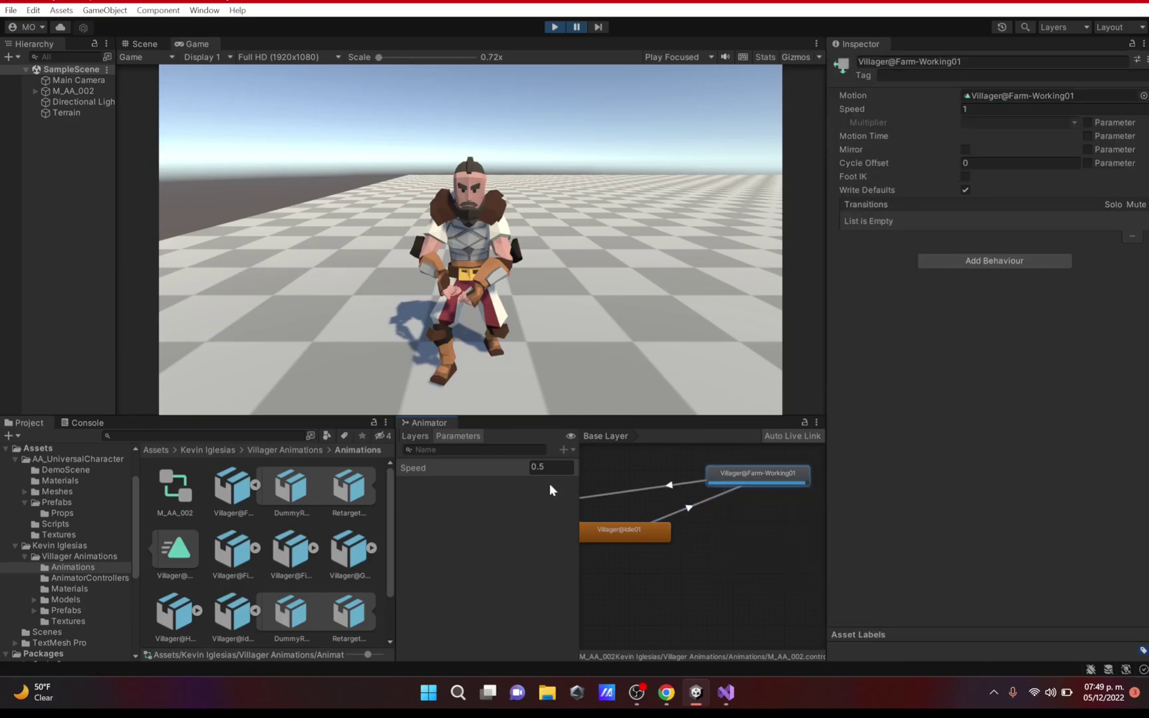
click(634, 532)
drag(756, 476, 616, 471)
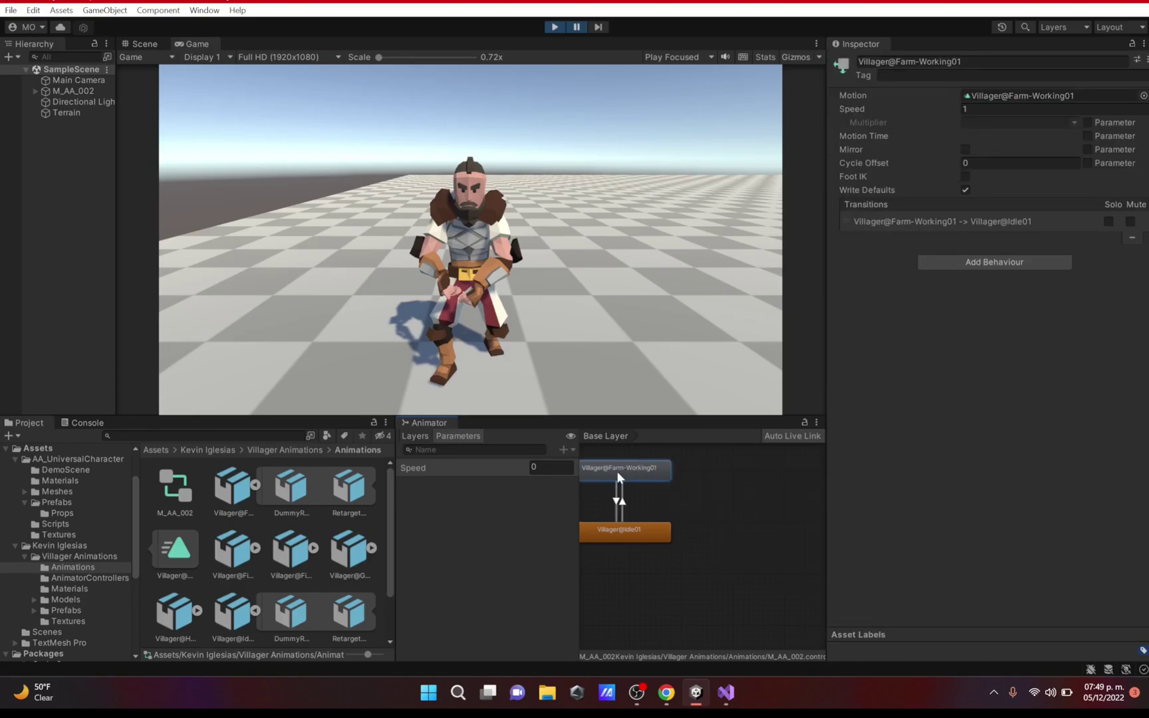
middle_drag(616, 471, 649, 482)
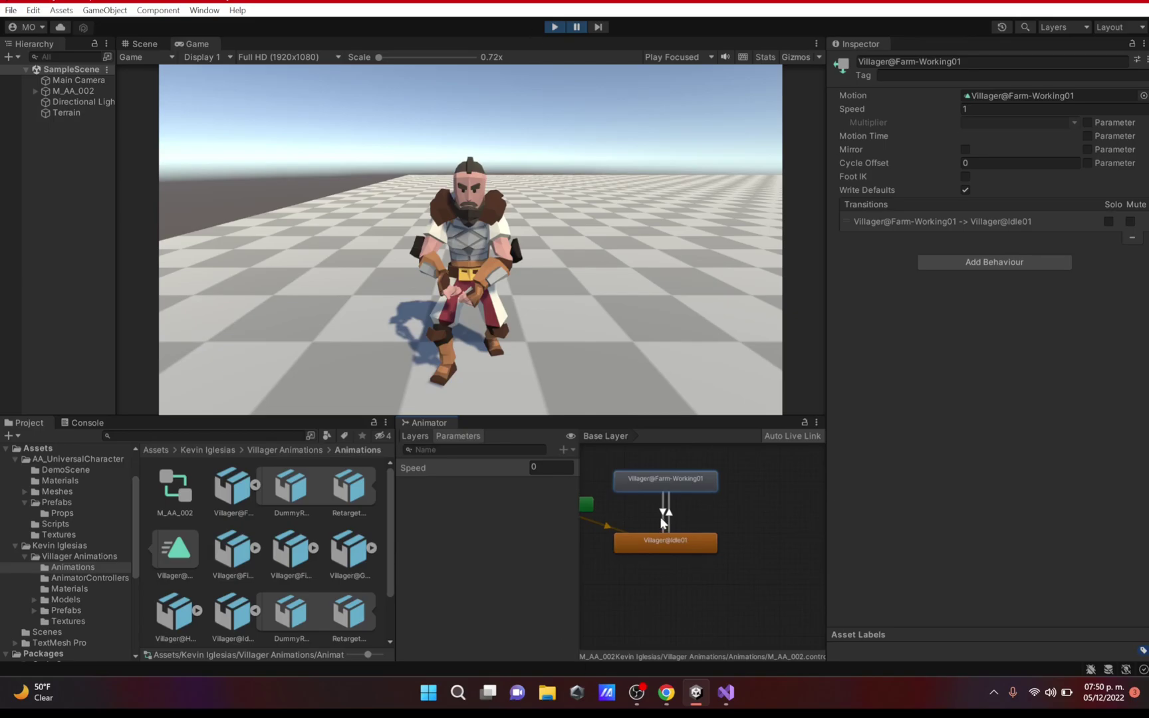
scroll(707, 518, up, 1)
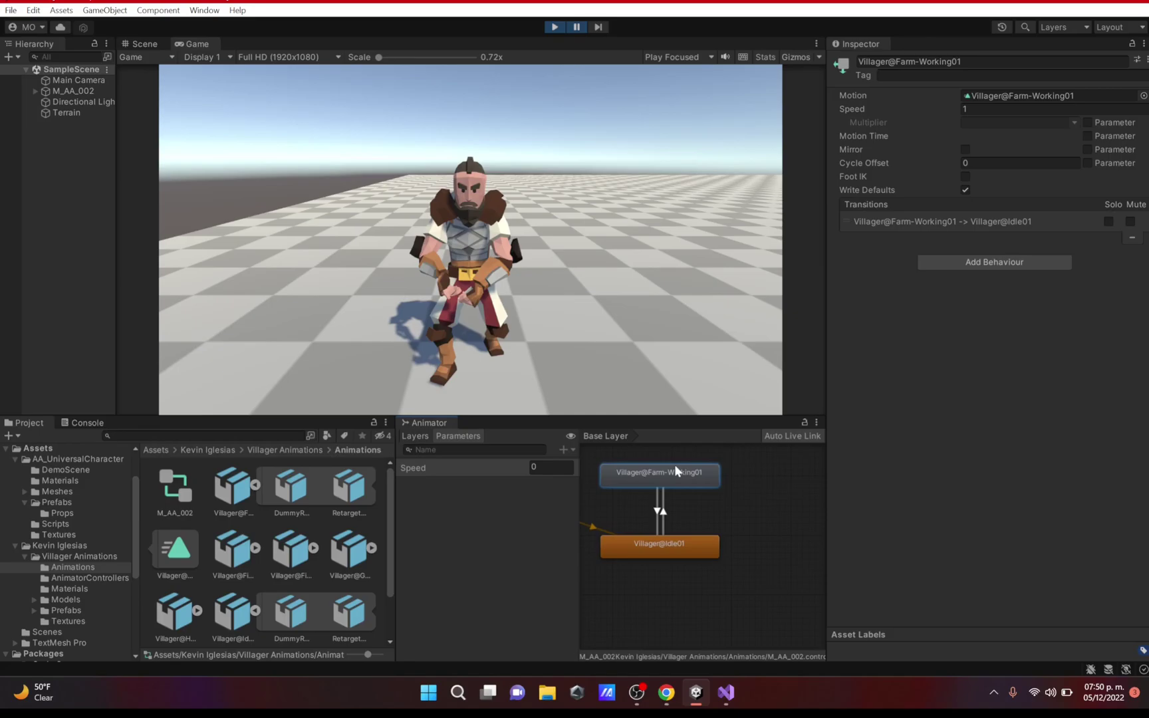
click(656, 501)
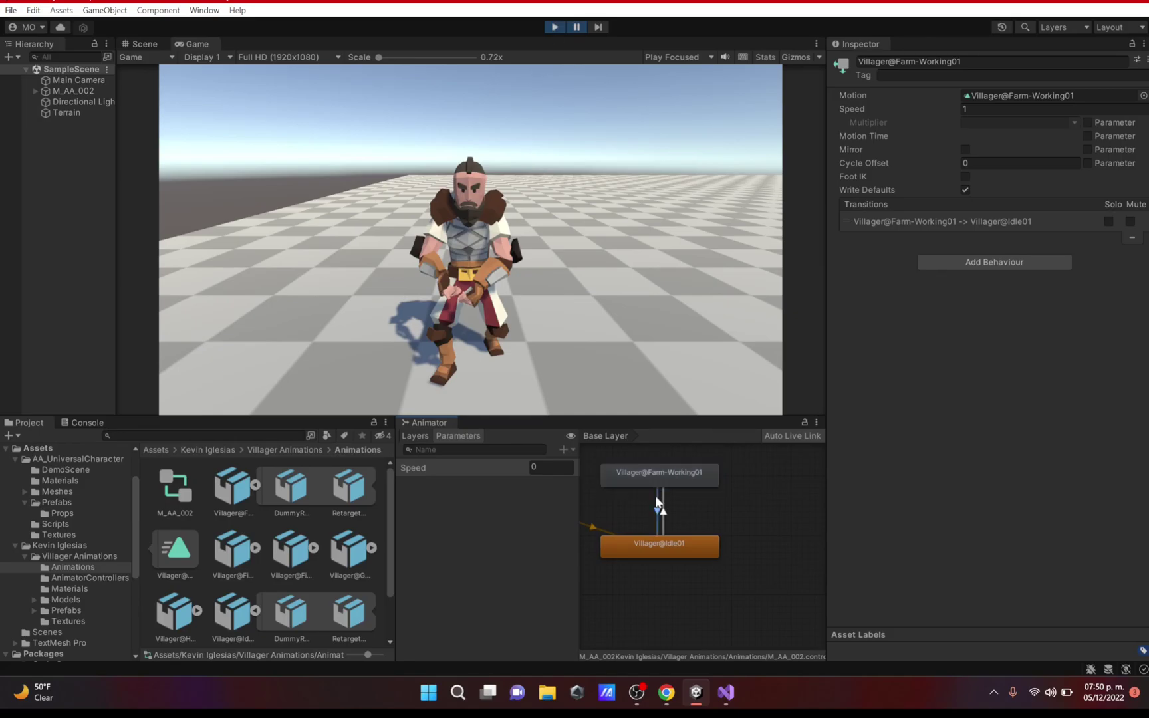
scroll(1037, 199, down, 1)
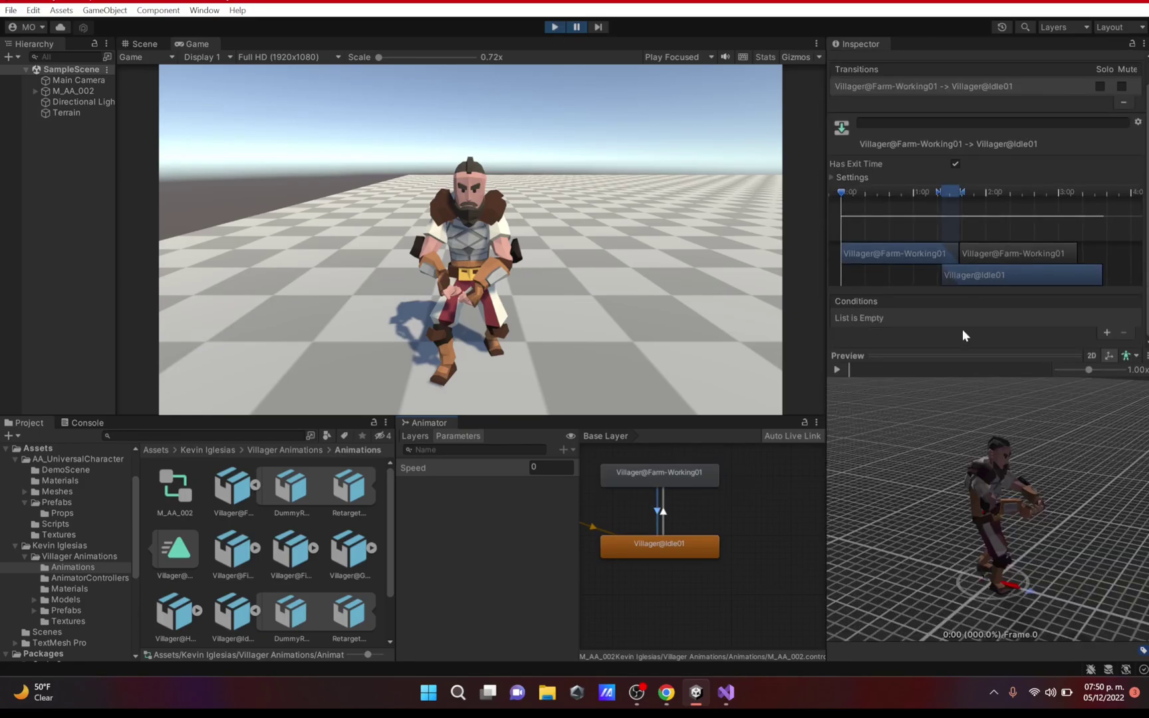
- Add a Speed Less than 0.1 condition to the Farm-Working01 to Idle01 transition
click(1107, 334)
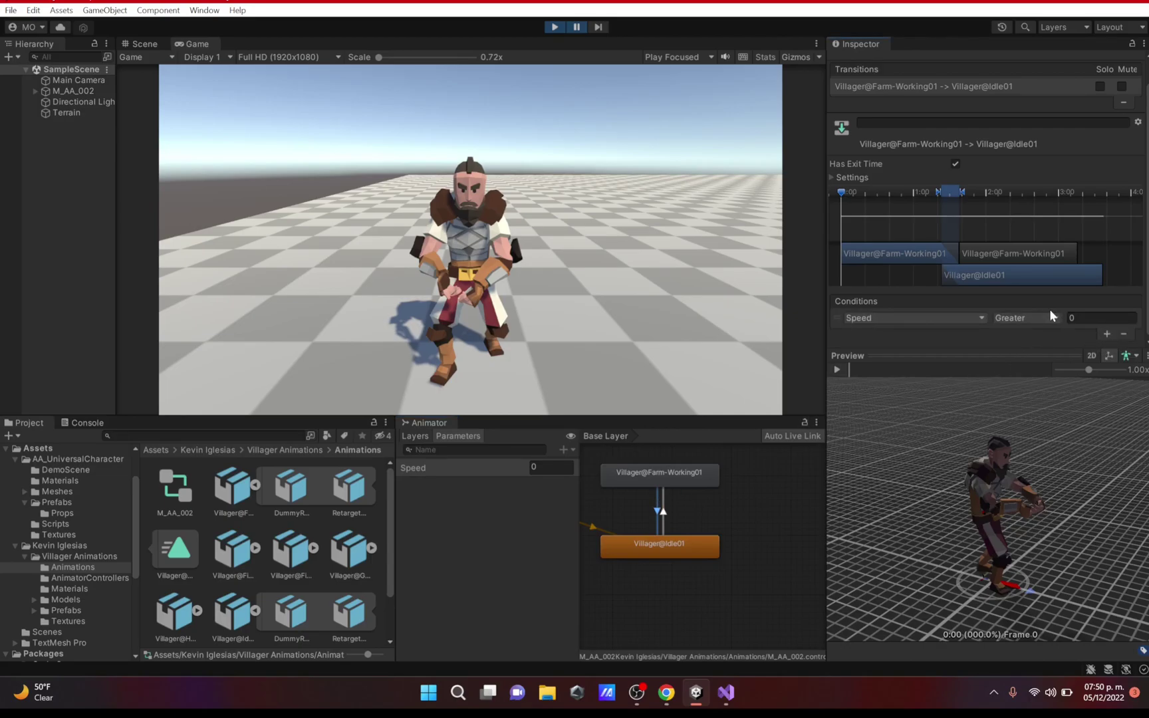
click(1027, 318)
click(1024, 347)
click(1082, 317)
text(0.1)
click(564, 469)
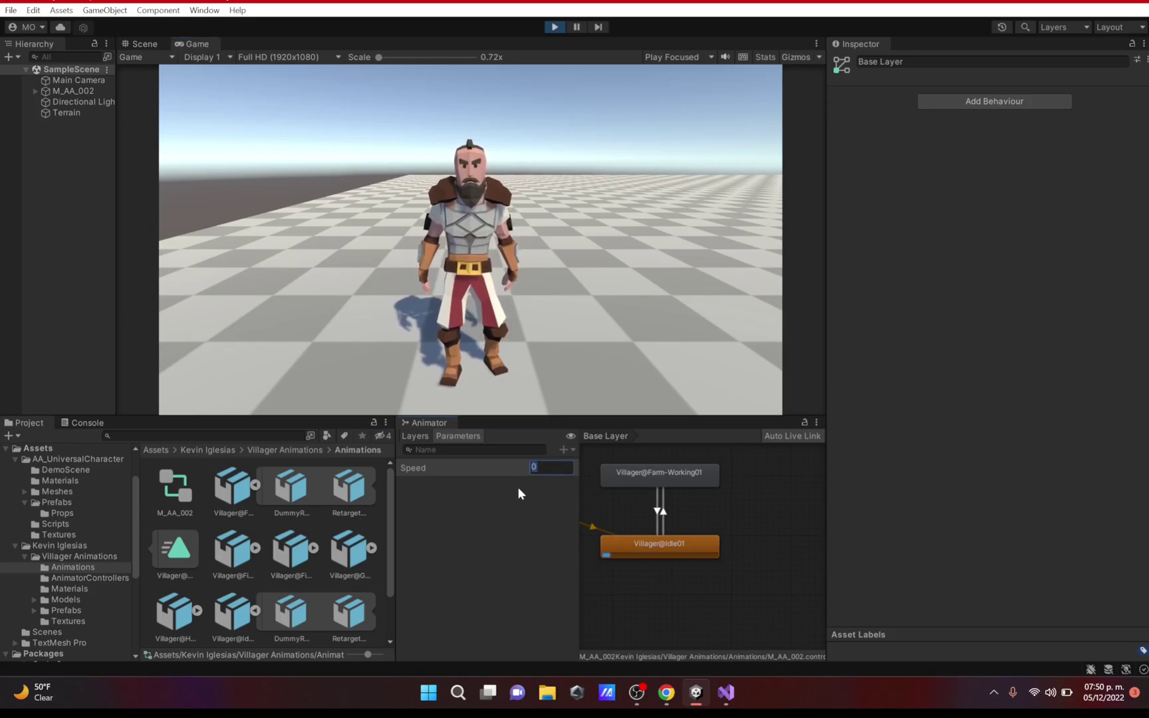
- Set Speed to 0.5 and then 0 to test farm work and idle, then exit Play mode
text(0.5)
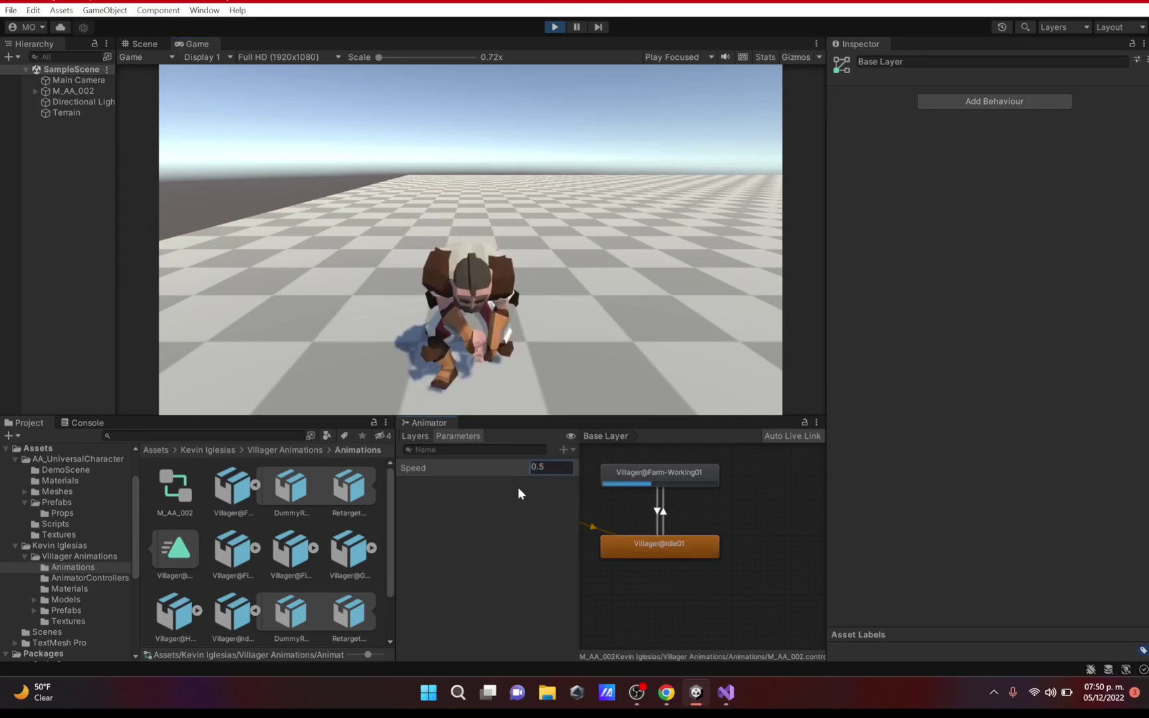
click(557, 469)
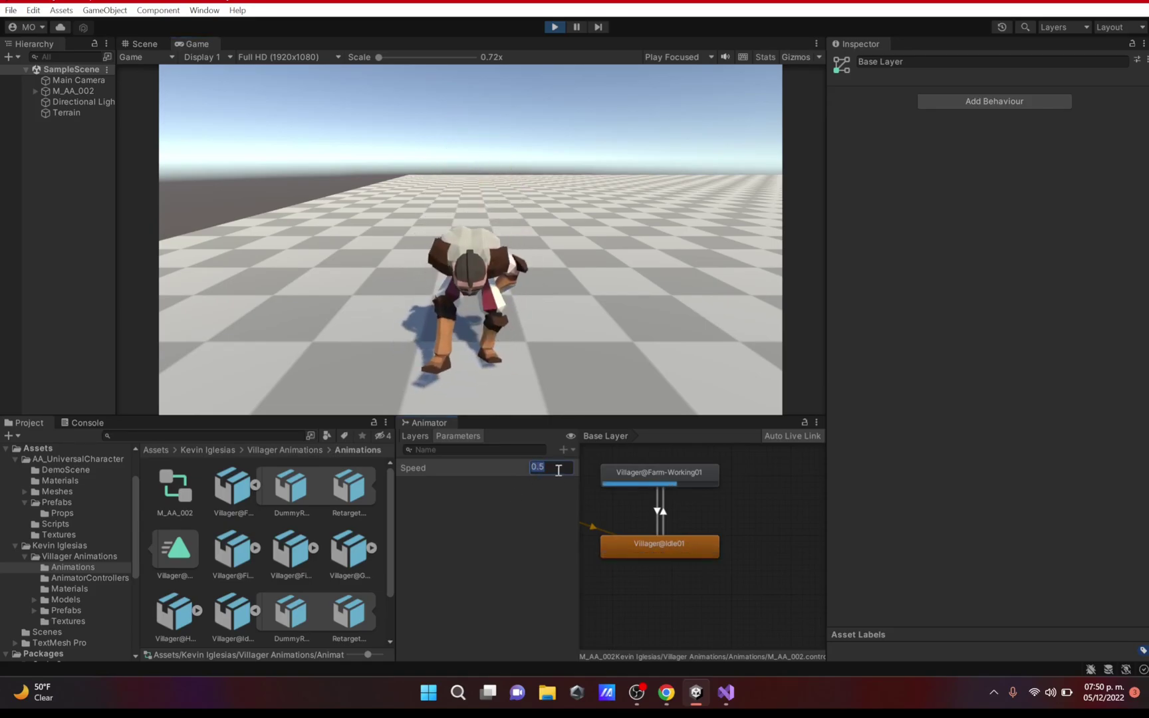
text(0)
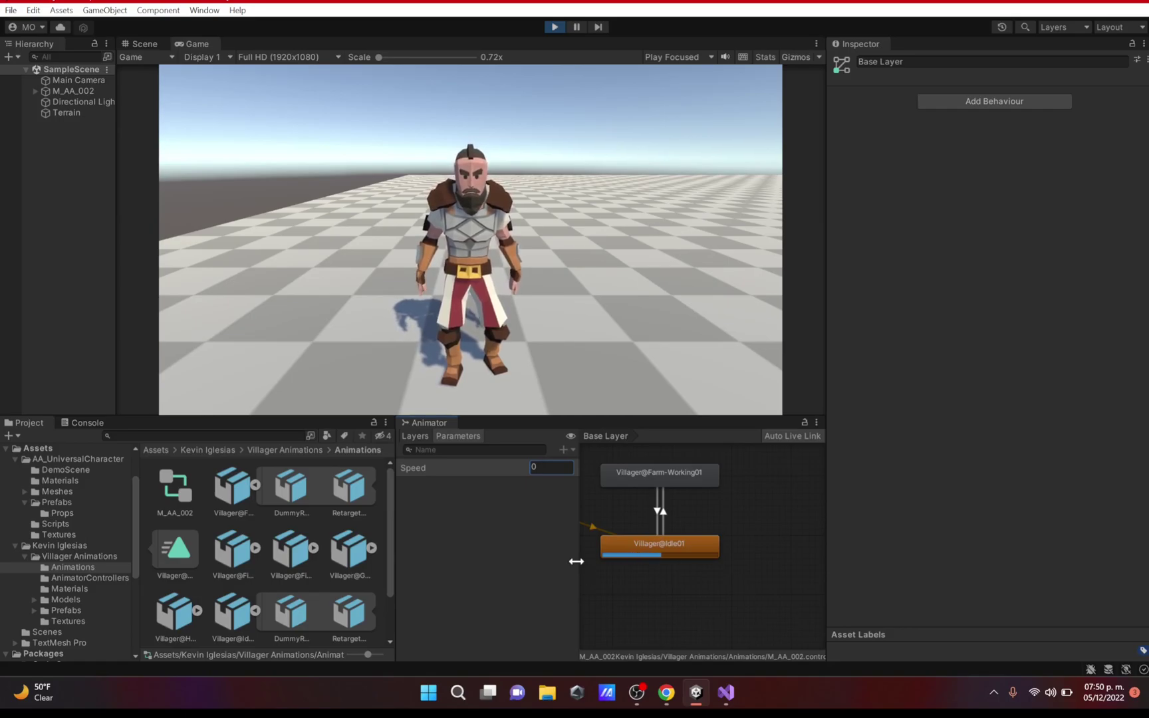
drag(575, 561, 518, 561)
scroll(731, 505, down, 1)
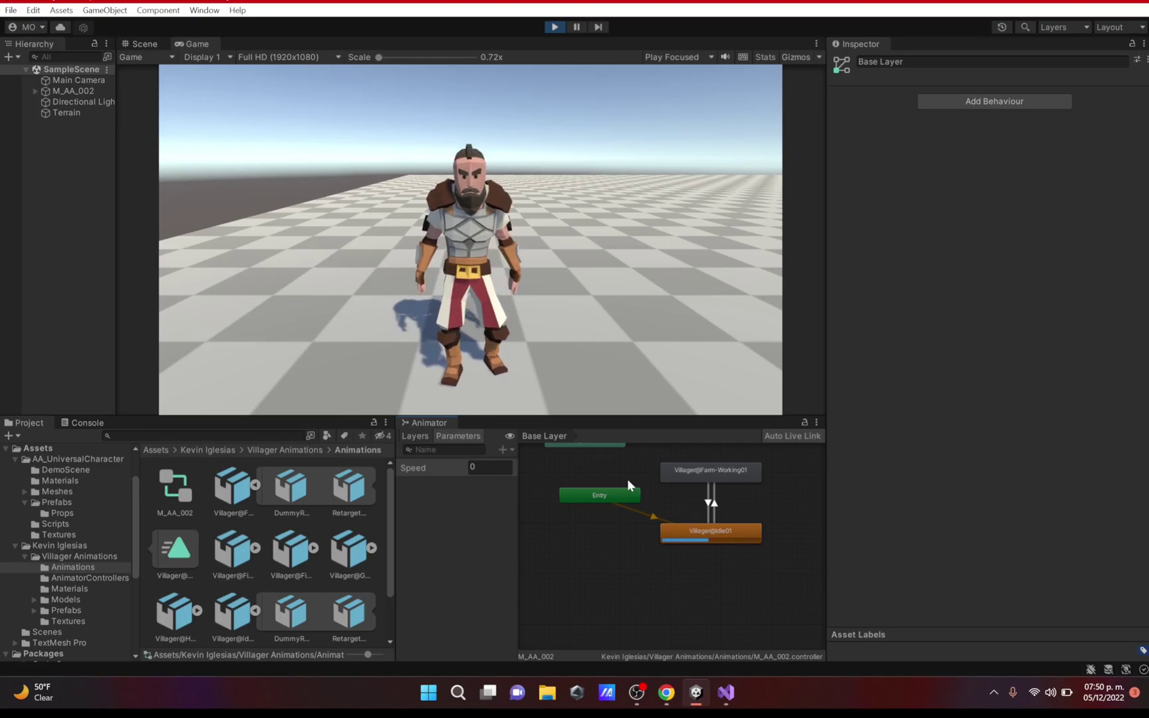
click(554, 26)
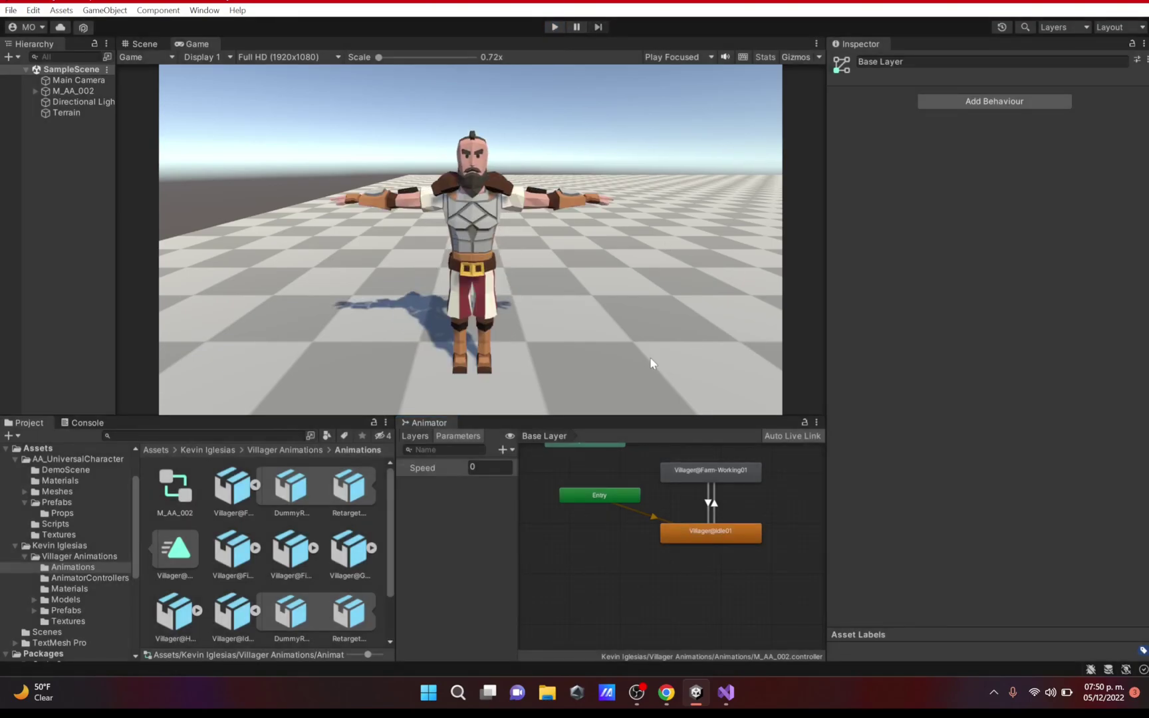
- Select the Farm-Working01 to Idle01 transition, run Play mode briefly, then show the Layers list
click(708, 499)
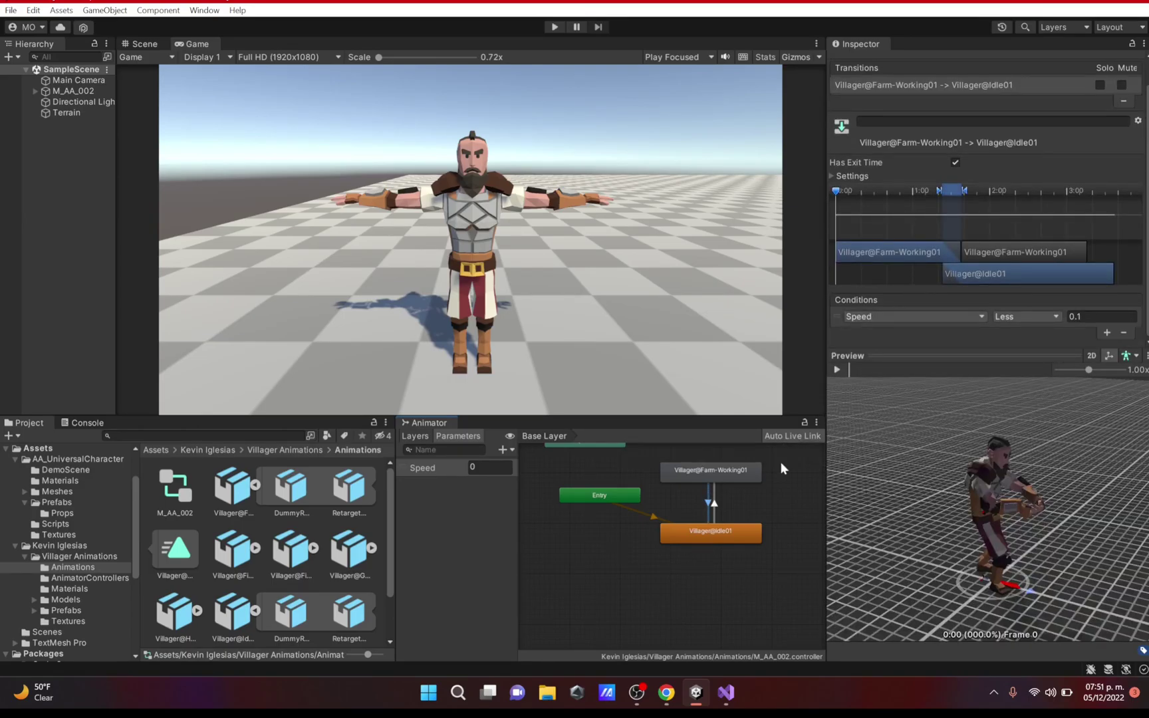
middle_drag(728, 466, 684, 553)
click(554, 27)
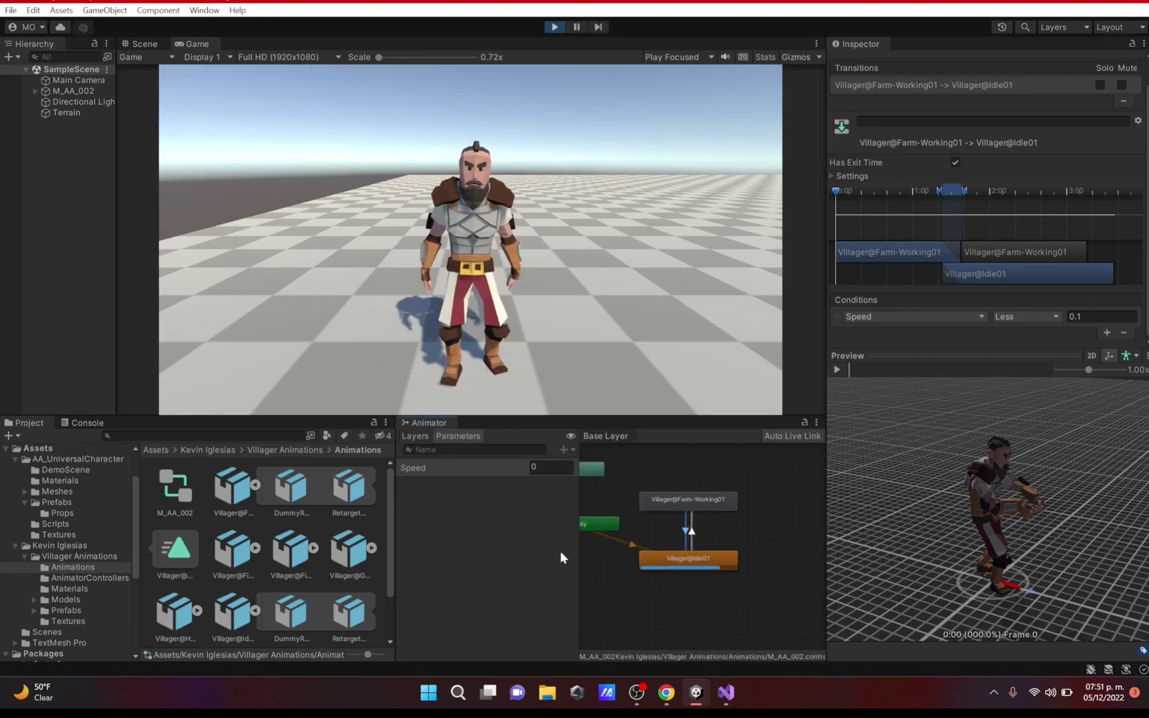
click(554, 28)
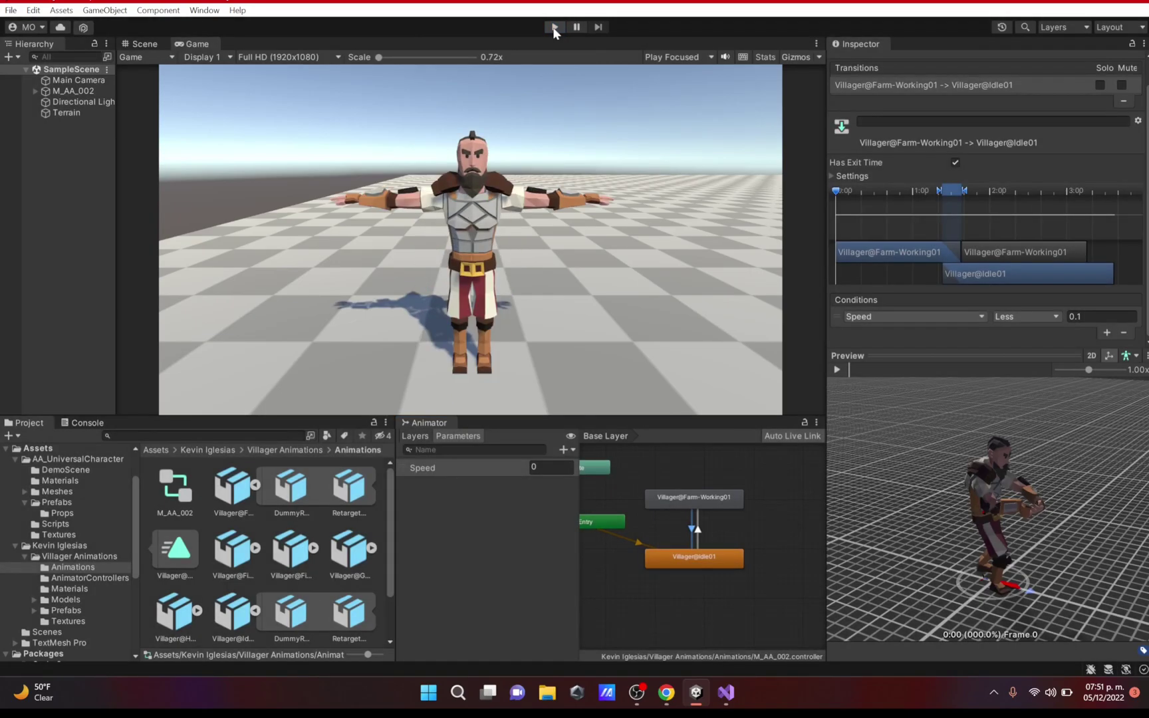
click(413, 436)
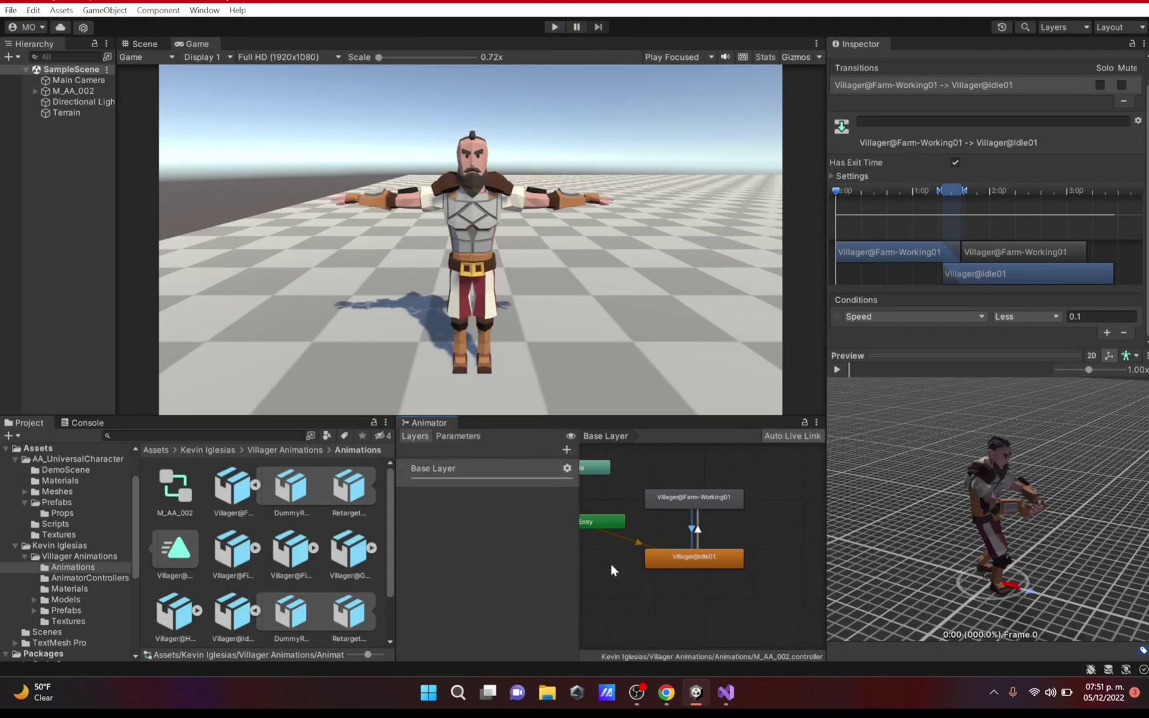
- Add a new animator layer named UpperBodyLayer
click(567, 450)
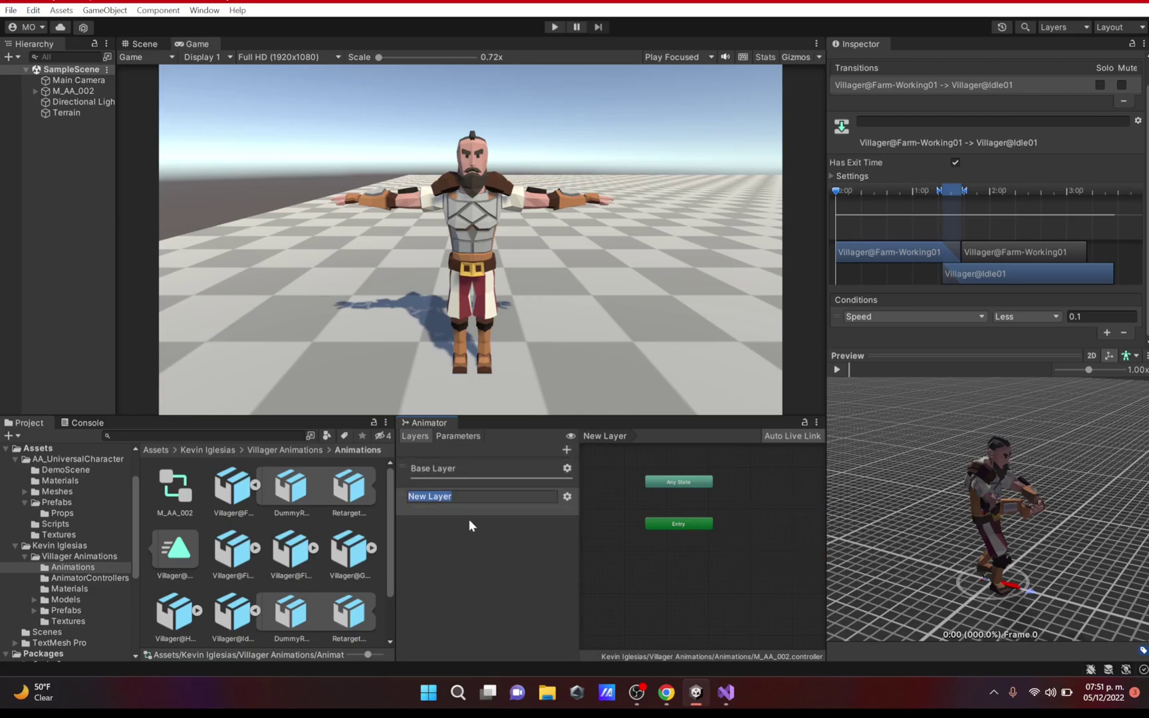
text(UpperLayer)
key(BackSpace)
key(BackSpace)
key(BackSpace)
key(BackSpace)
key(BackSpace)
text(BodyLayer)
key(Return)
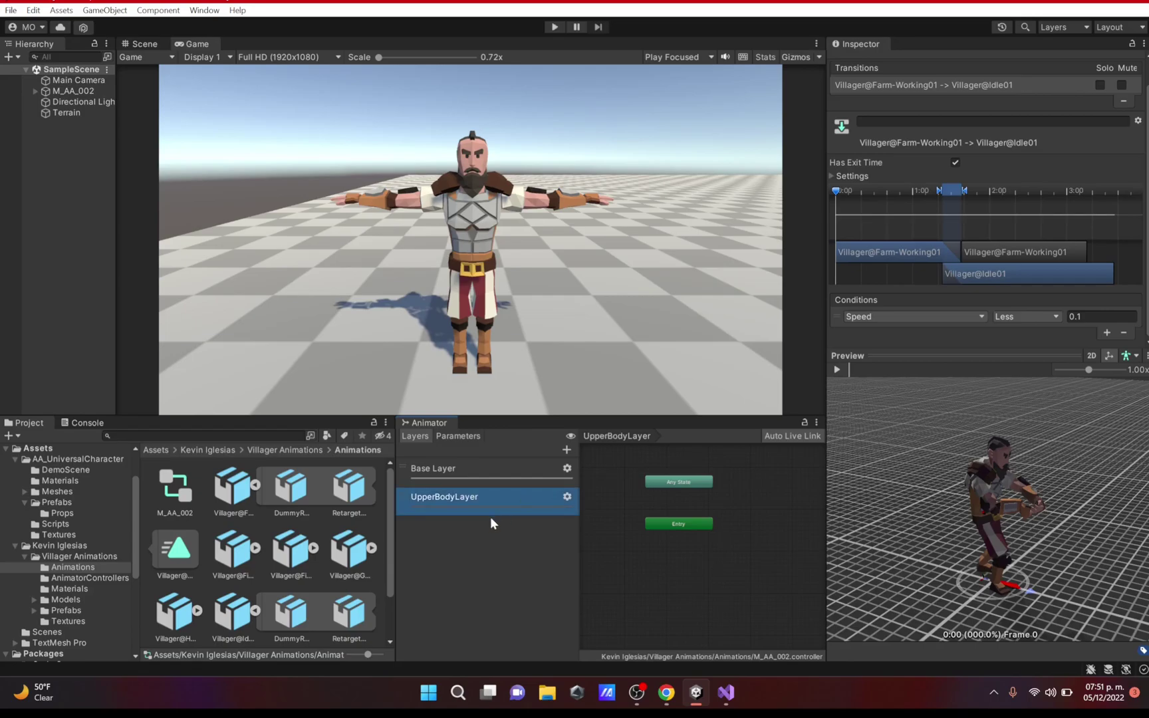
- Try other weights and Additive blending on UpperBodyLayer, leaving Weight 0 and Override blending
click(567, 496)
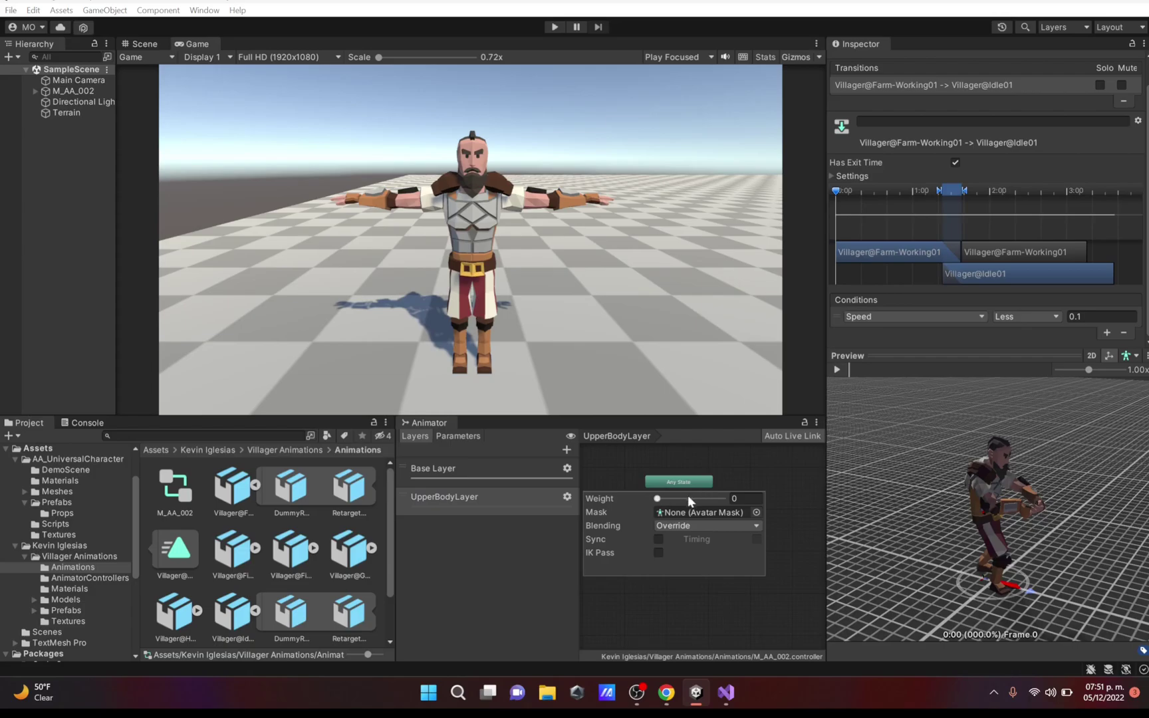
drag(688, 498, 624, 513)
click(678, 526)
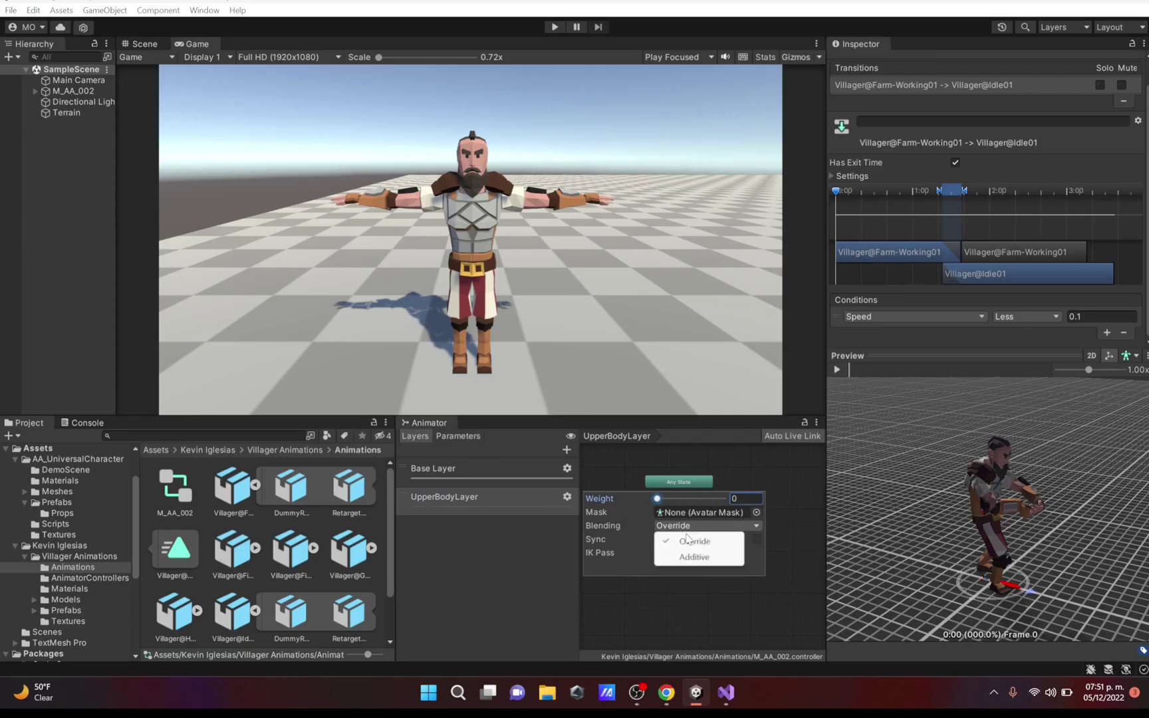
click(691, 557)
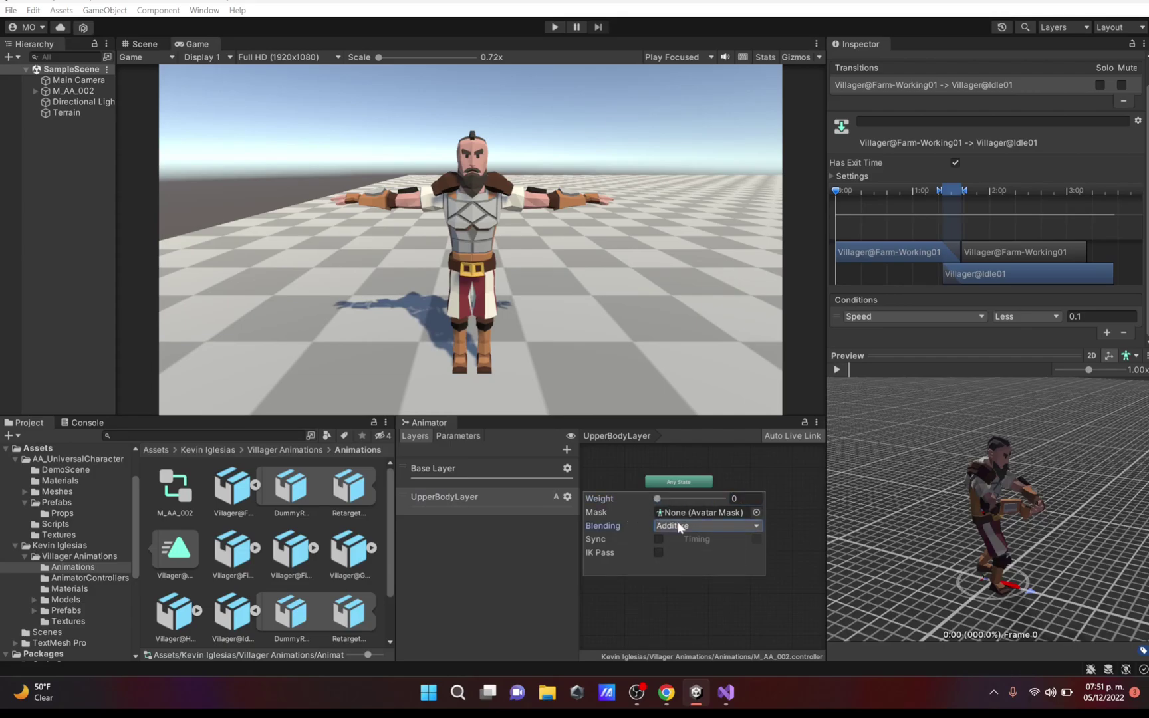
click(681, 528)
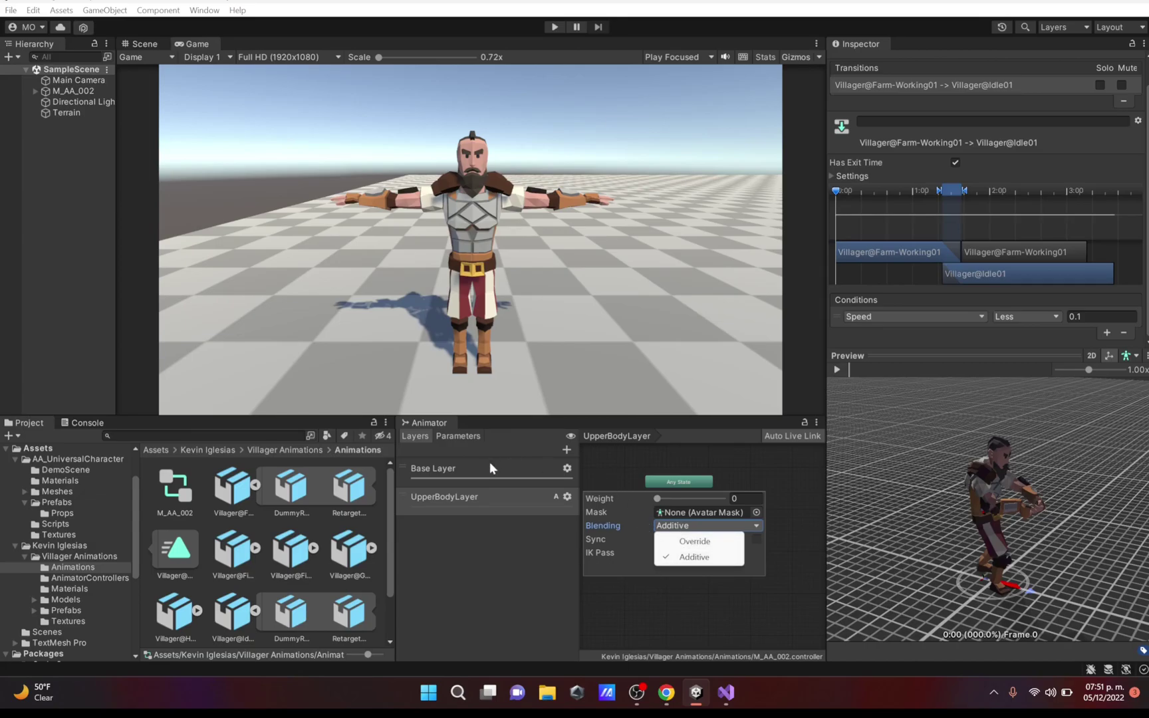
click(694, 540)
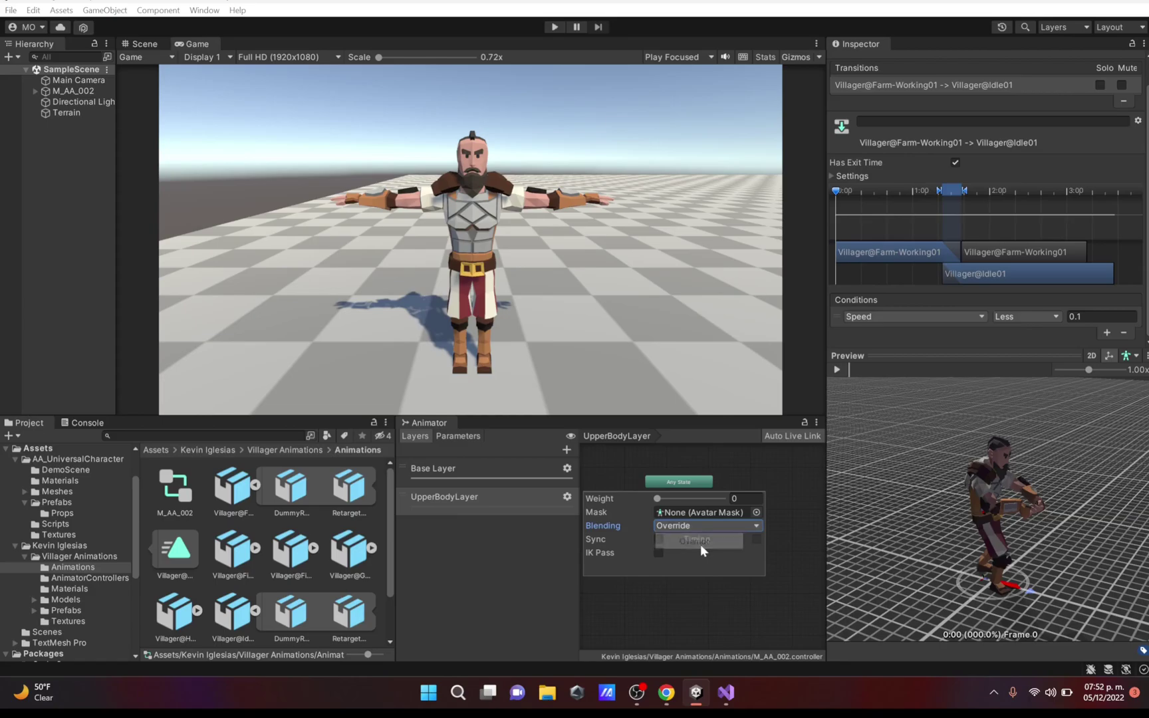
mouse_move(656, 498)
mouse_down()
mouse_move(724, 500)
mouse_move(655, 499)
mouse_up()
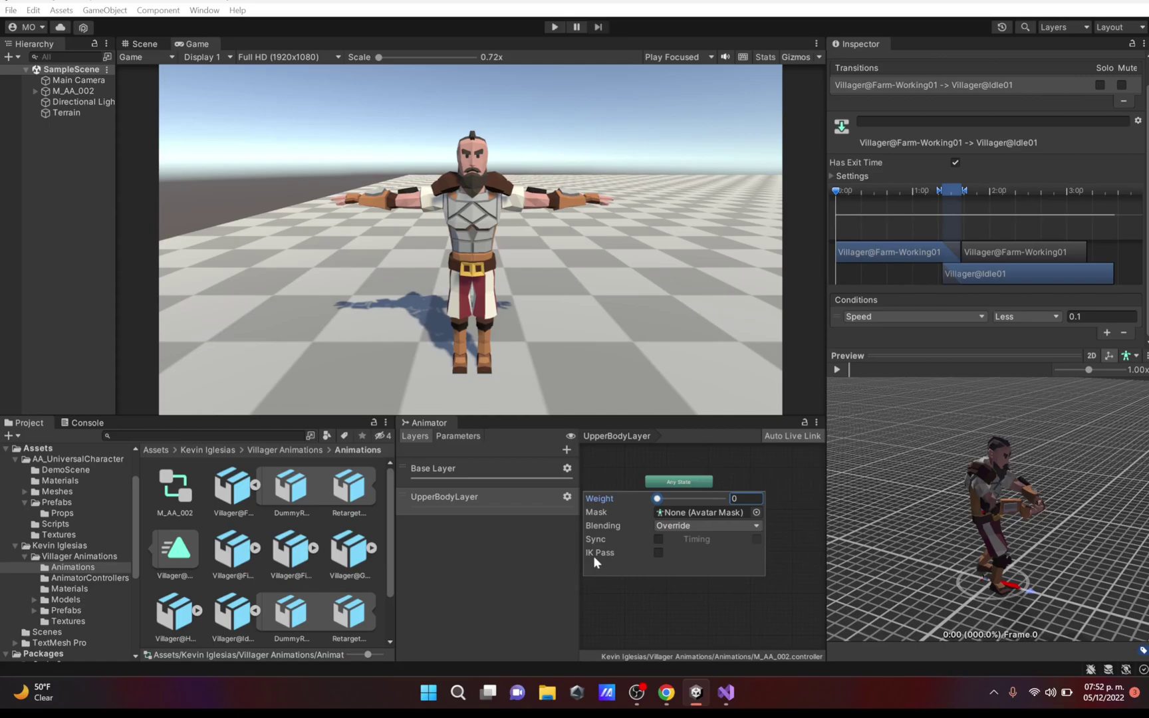
mouse_move(603, 552)
click(499, 497)
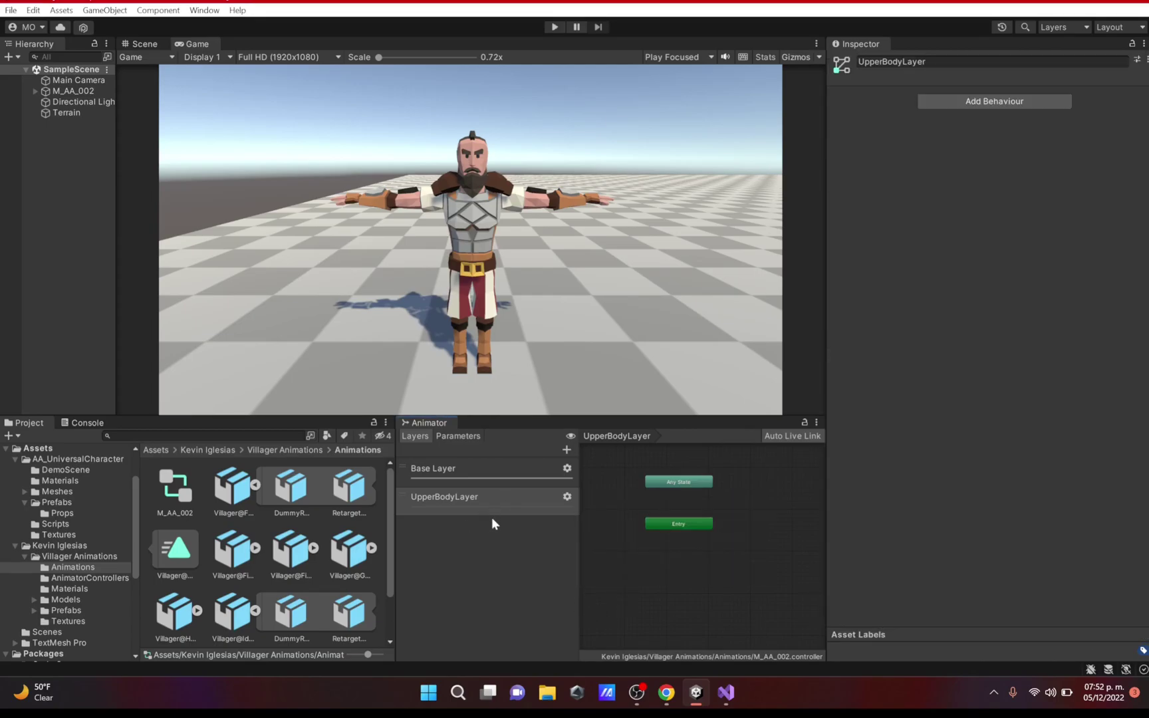
- Create an Avatar Mask asset named New Avatar Mask in the Assets root folder
click(152, 452)
right_click(150, 454)
mouse_move(387, 165)
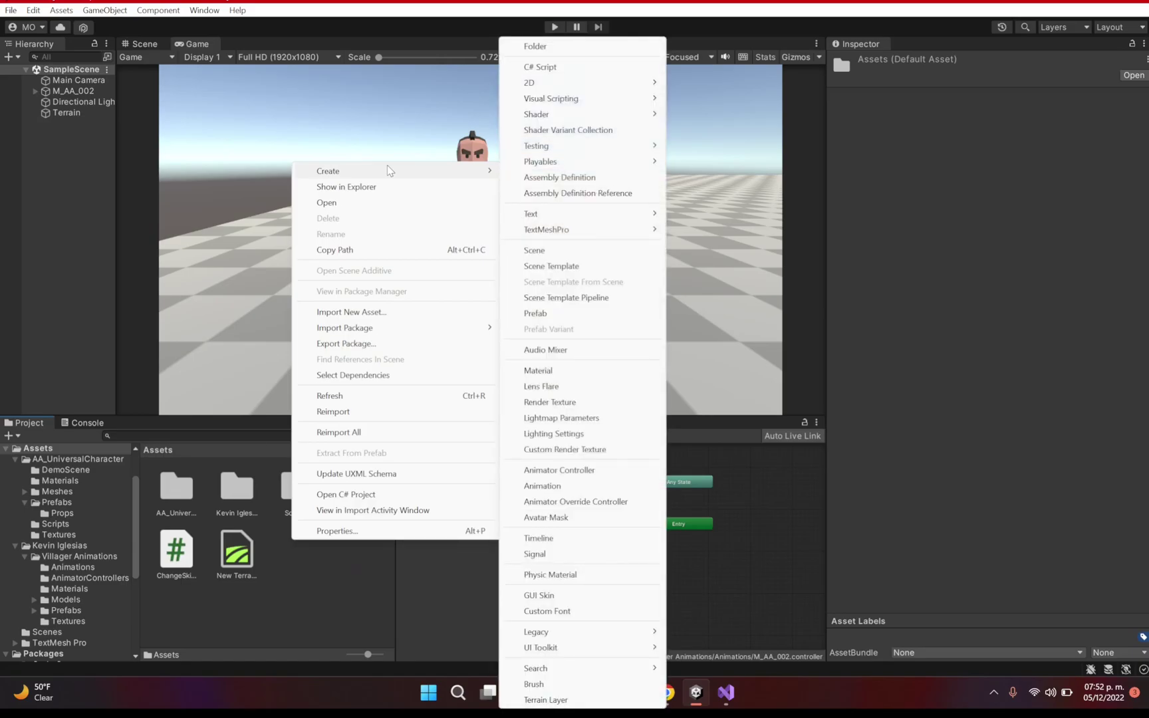
click(545, 517)
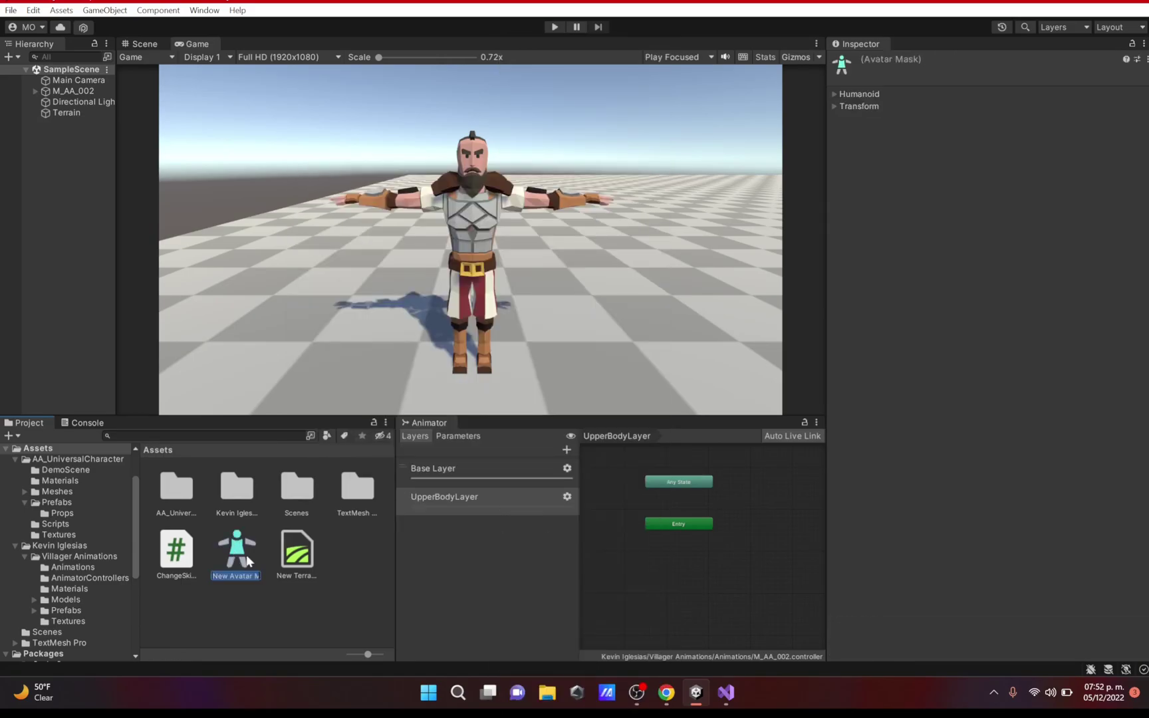
key(Return)
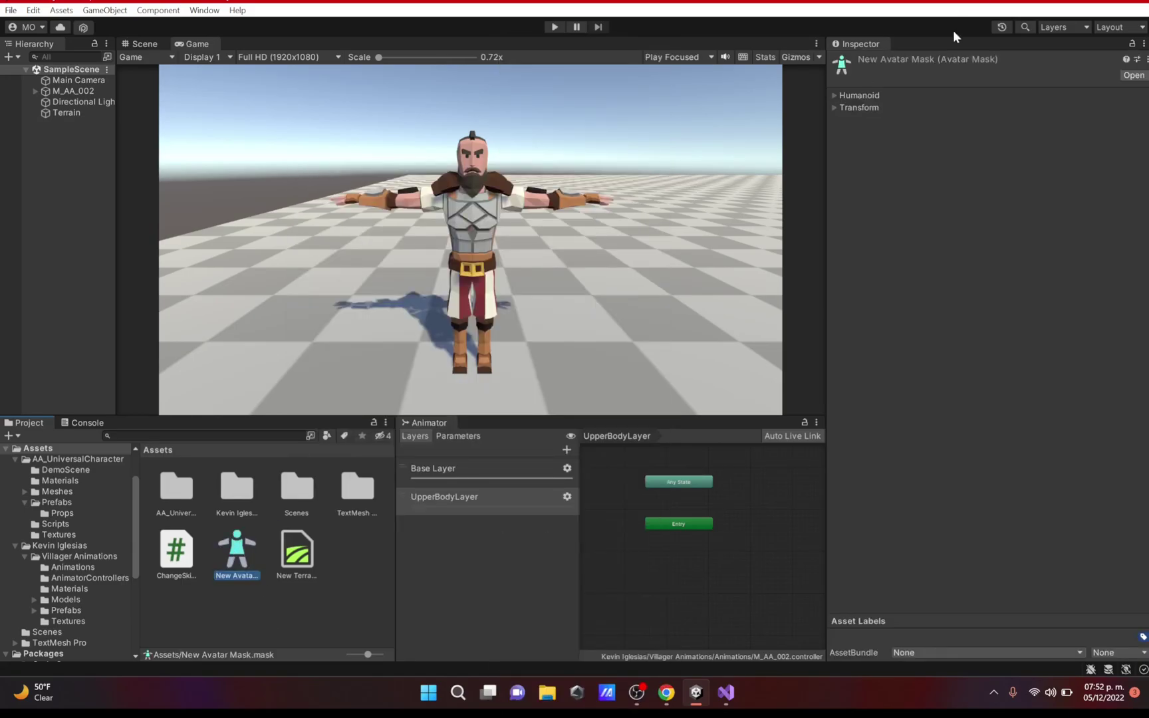
- Set the mask's Transform skeleton source to UniversalCharacterAvatar
click(835, 95)
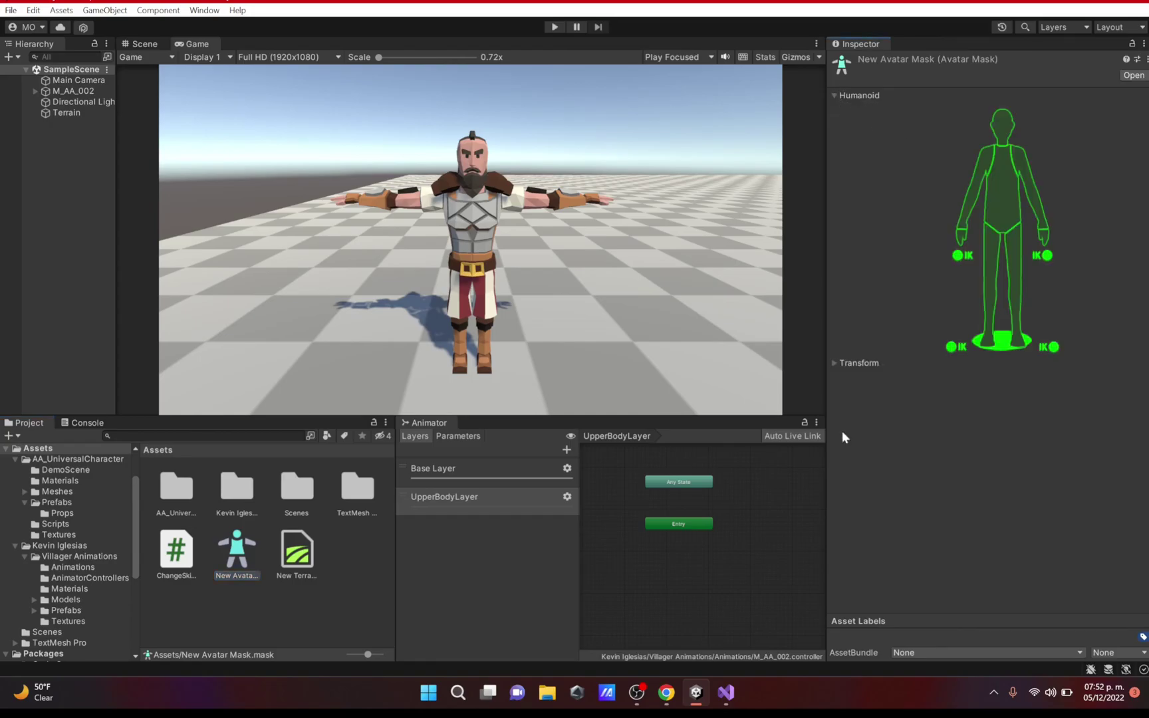
click(836, 362)
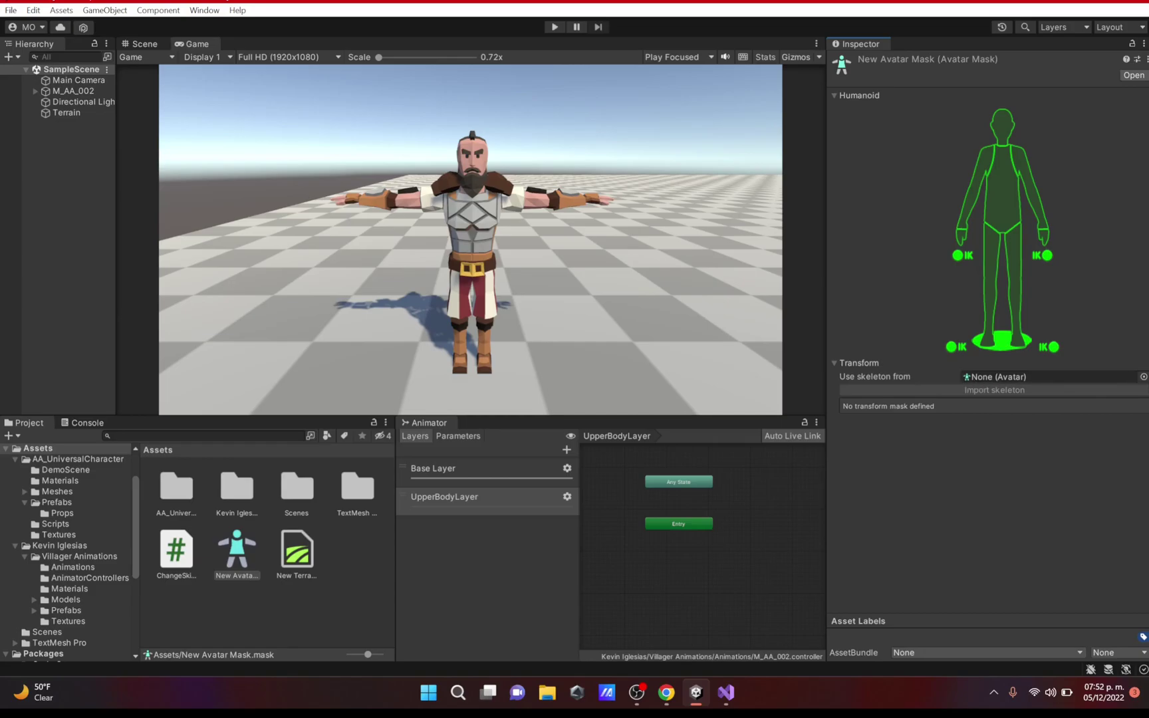
click(1142, 376)
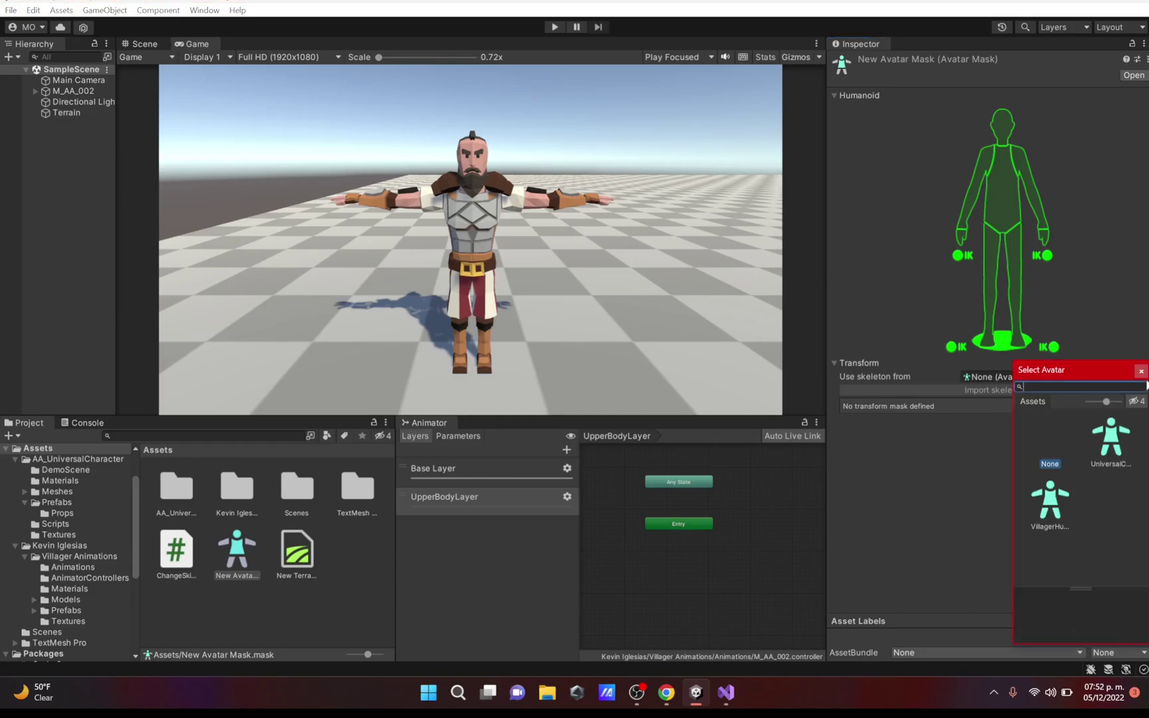
click(1115, 438)
click(1141, 371)
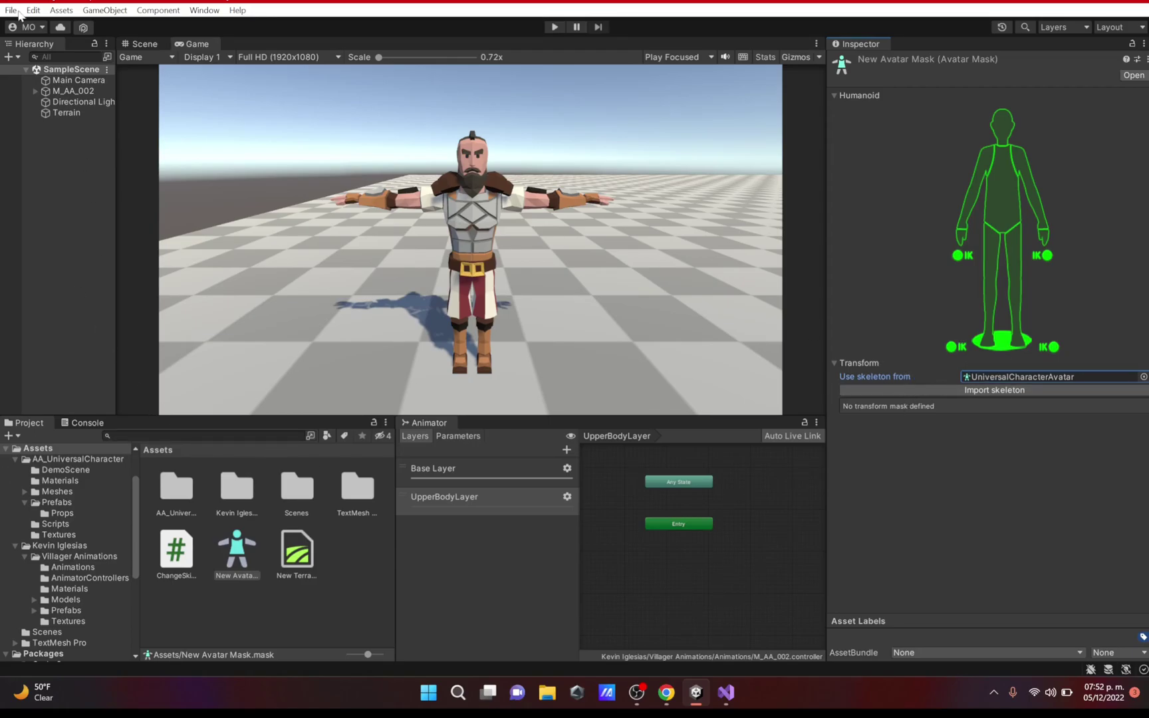
click(96, 91)
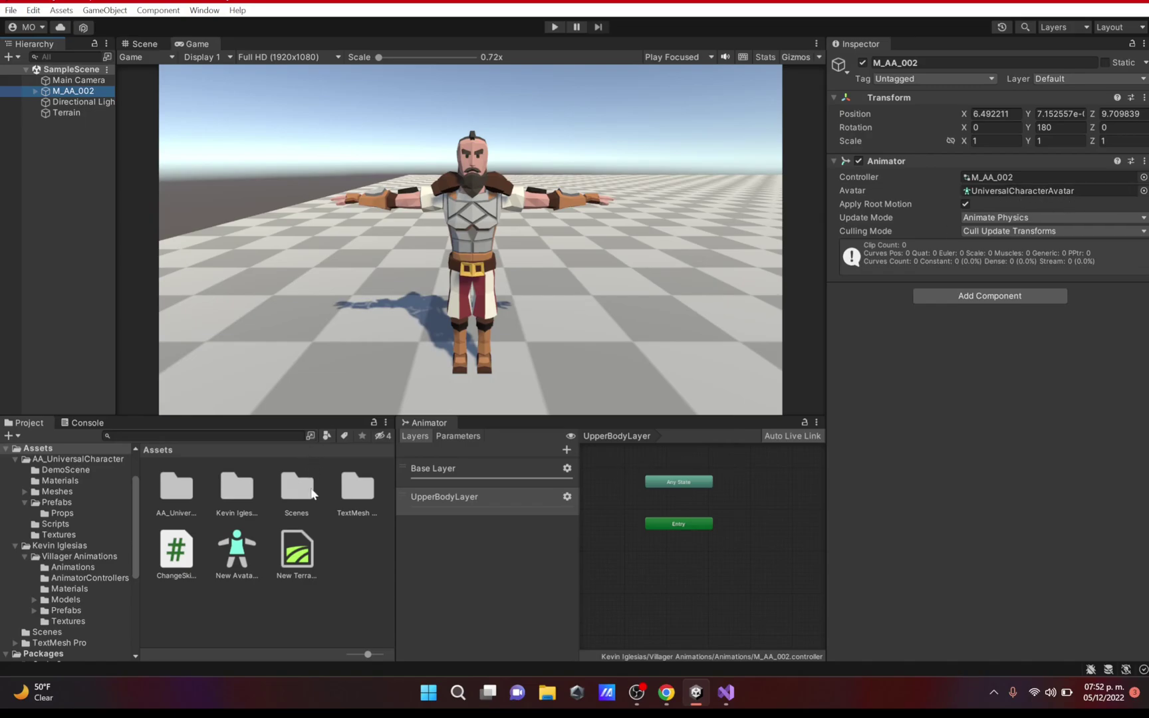
click(237, 551)
- Disable the legs, right arm and torso in the mask's humanoid body map
click(834, 96)
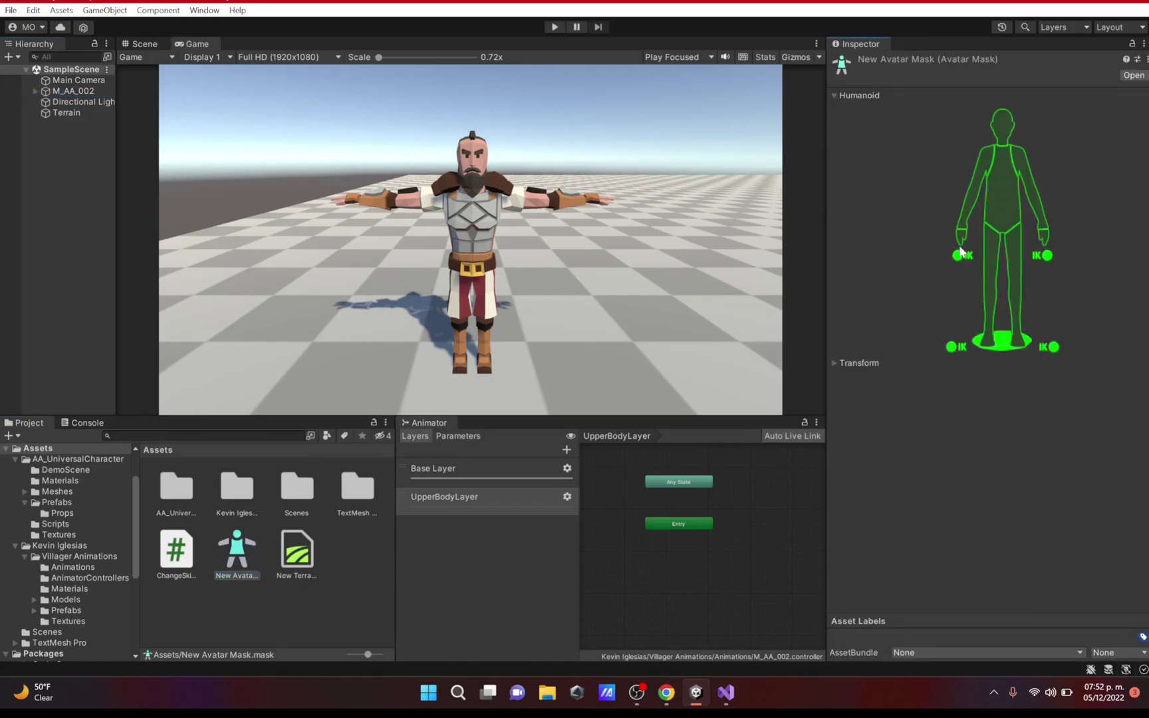
click(991, 261)
click(1013, 280)
click(1029, 178)
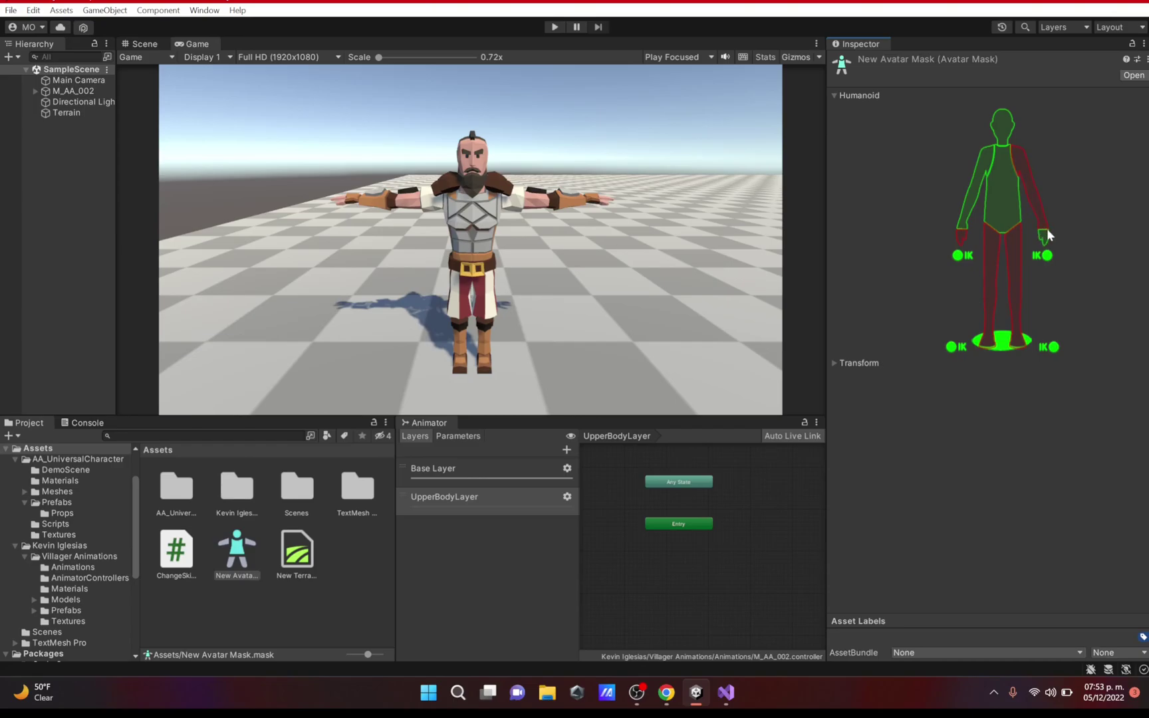
click(1009, 210)
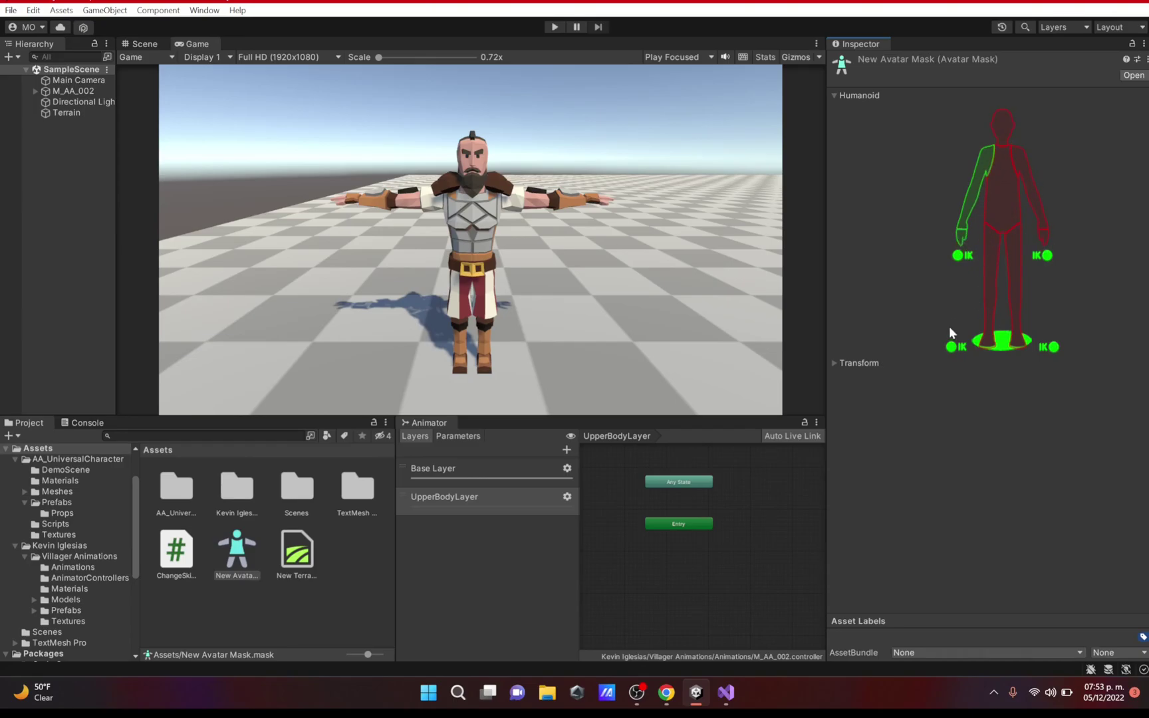
double_click(950, 262)
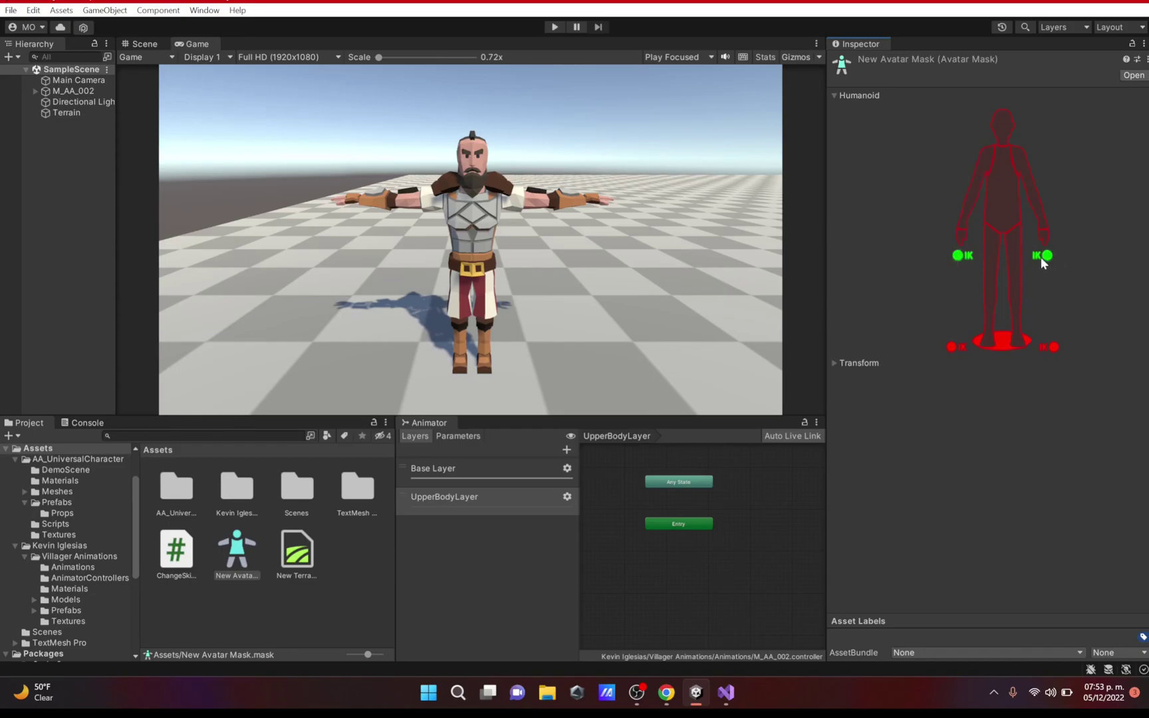
click(1052, 347)
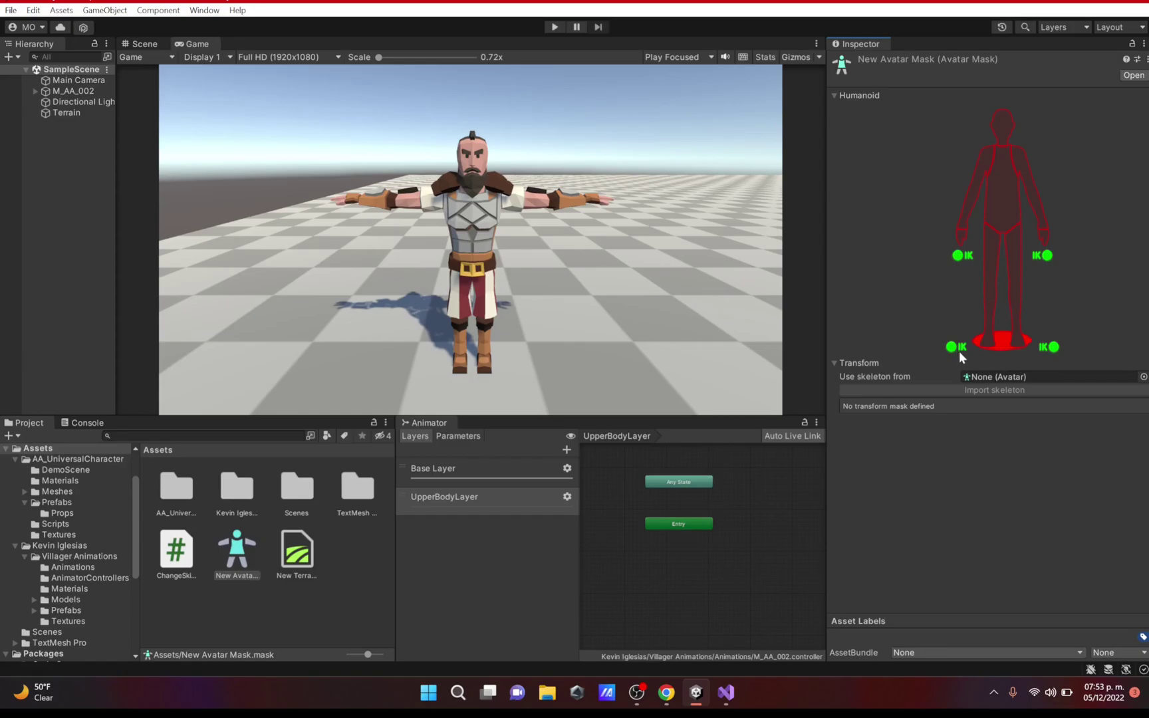
- Toggle body parts until only one arm and the IK points remain enabled
double_click(940, 274)
click(960, 238)
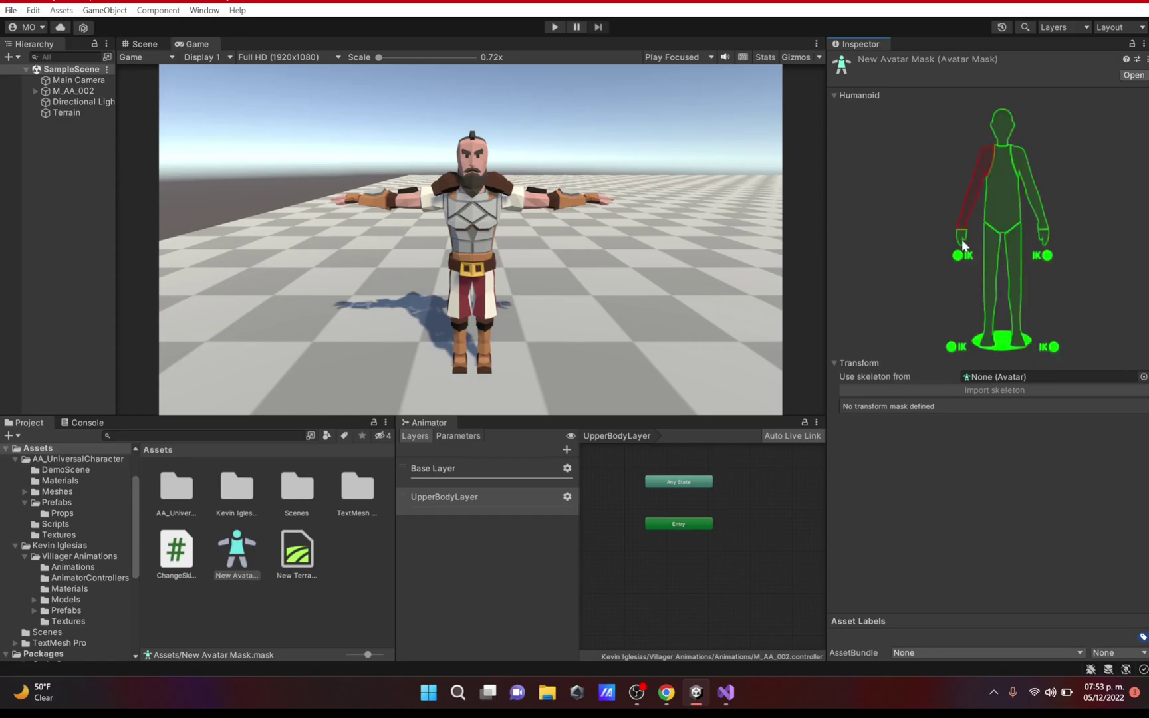
click(959, 238)
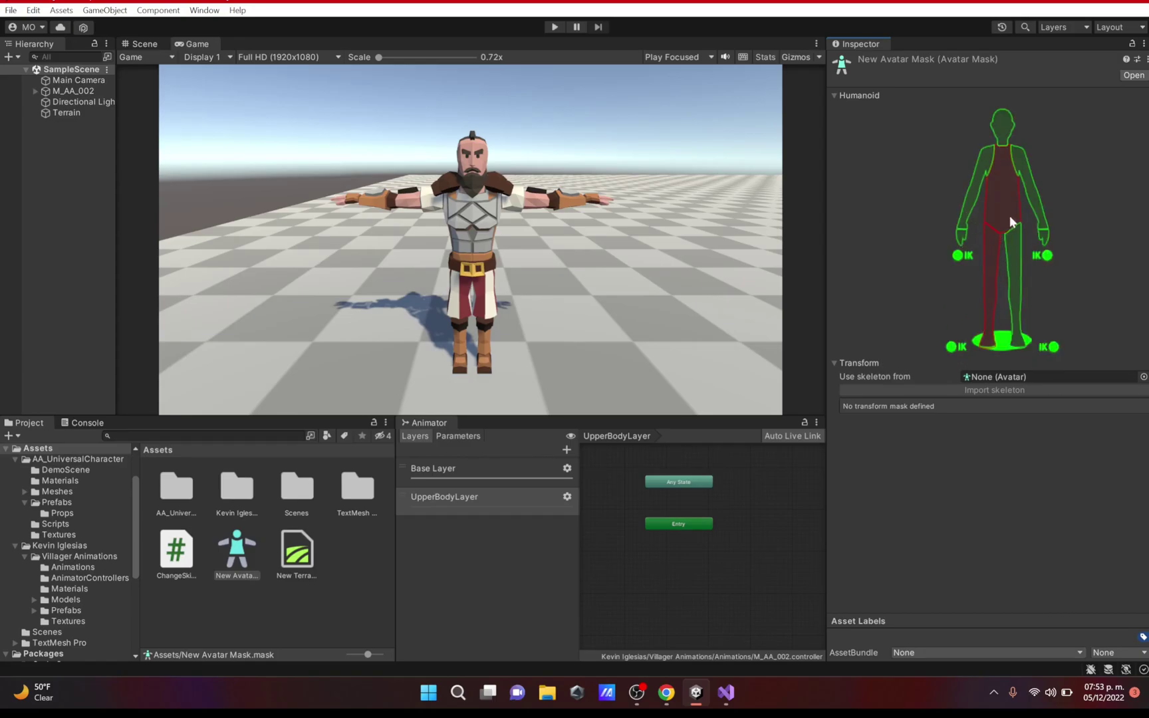
double_click(1027, 266)
click(996, 240)
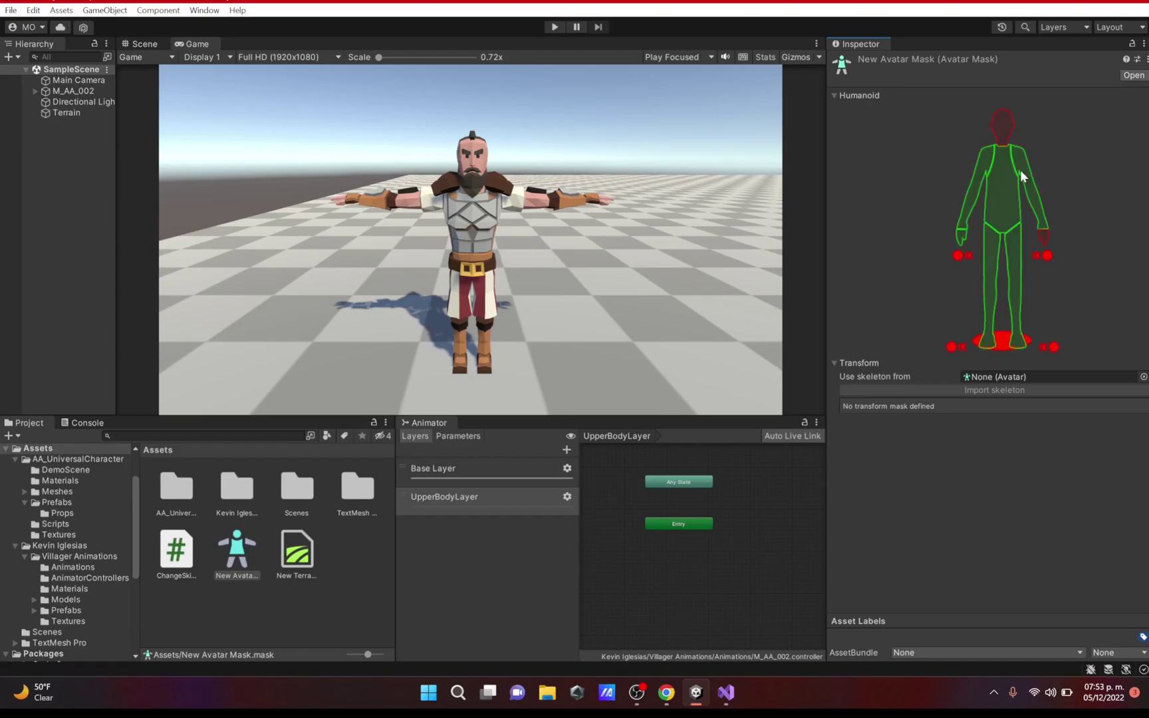
click(1045, 258)
click(1053, 346)
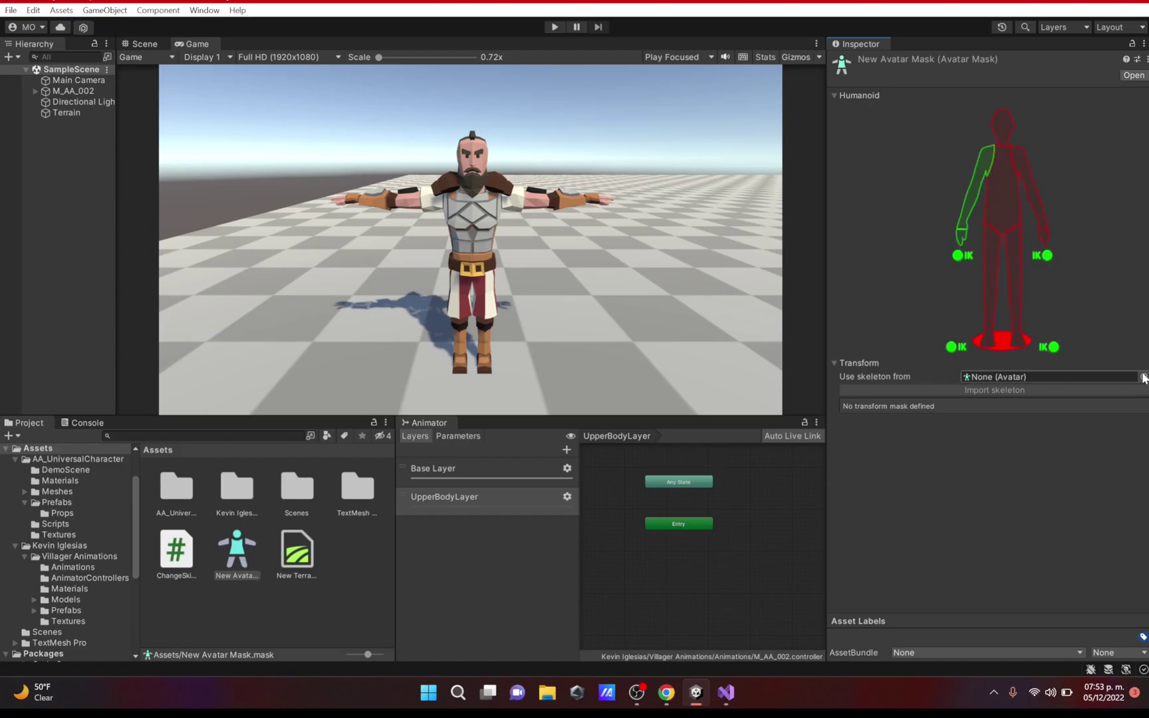
- Set the mask's skeleton source to UniversalCharacter and bring up UpperBodyLayer's settings
click(1142, 376)
click(1109, 429)
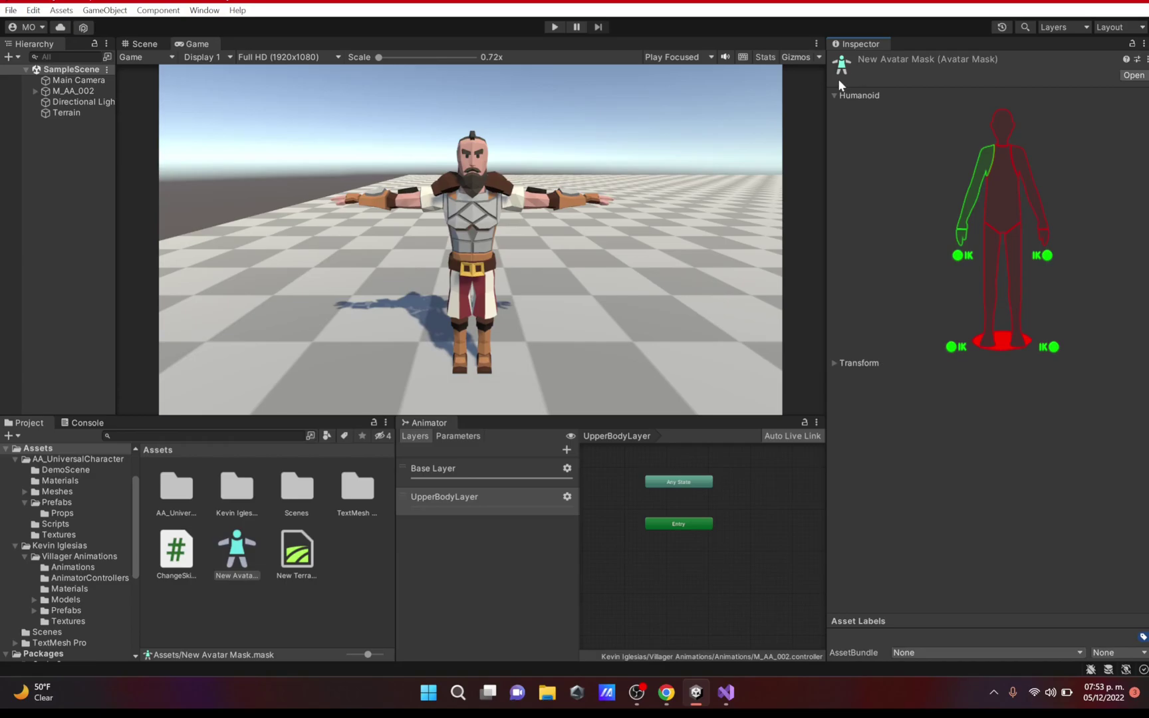
click(834, 95)
click(566, 496)
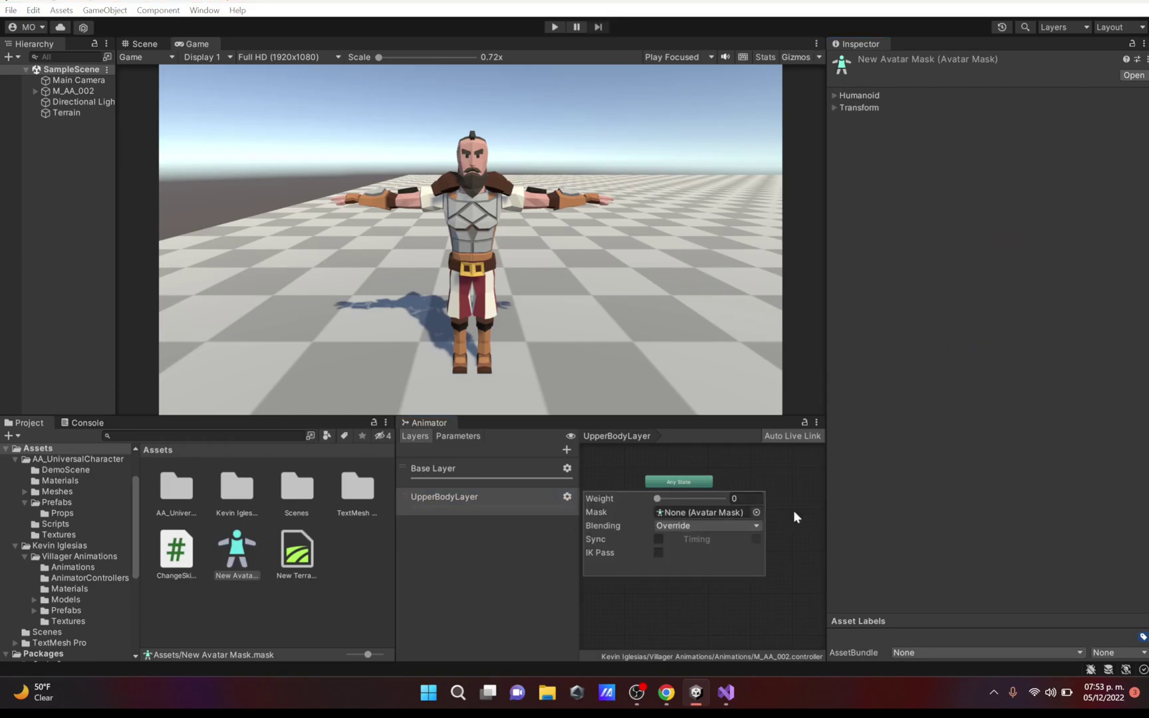
- Assign New Avatar Mask as the mask of UpperBodyLayer
click(465, 497)
click(566, 496)
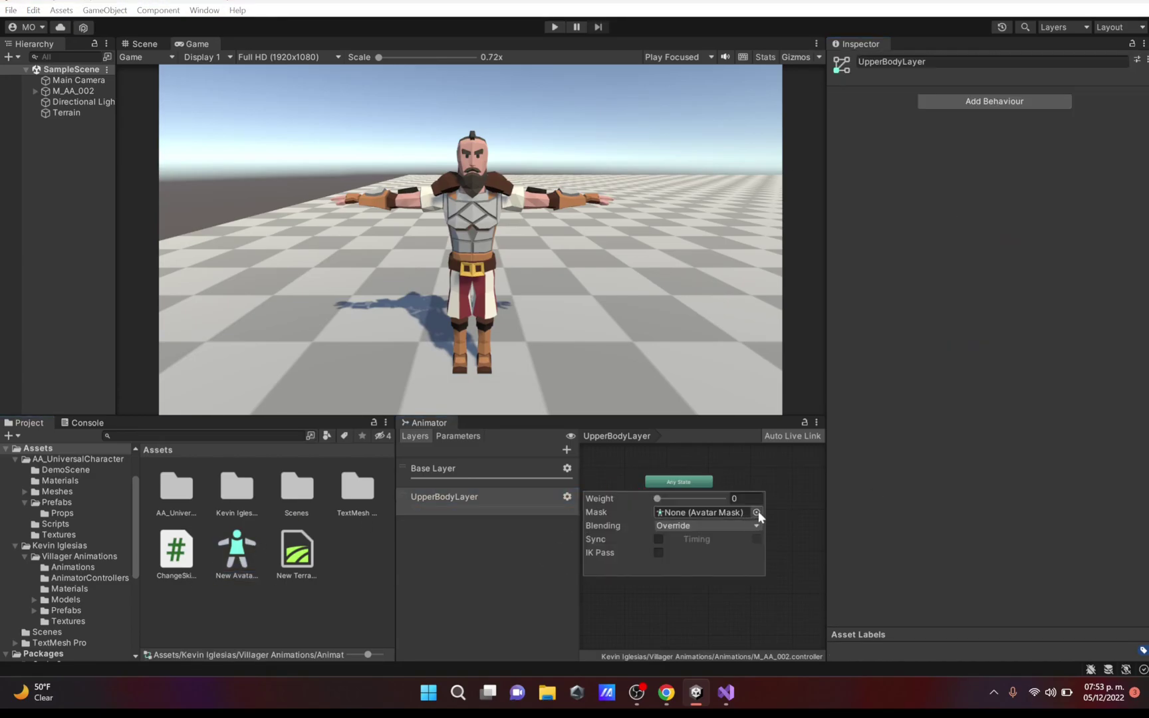
click(757, 512)
click(841, 469)
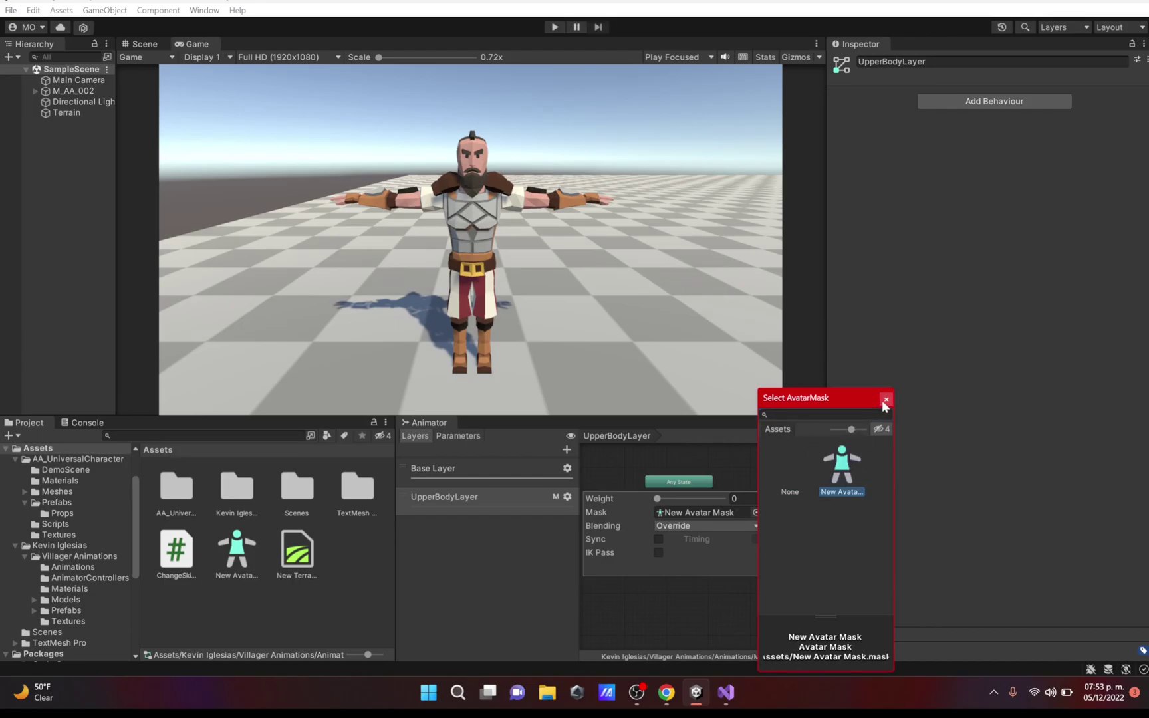
click(884, 400)
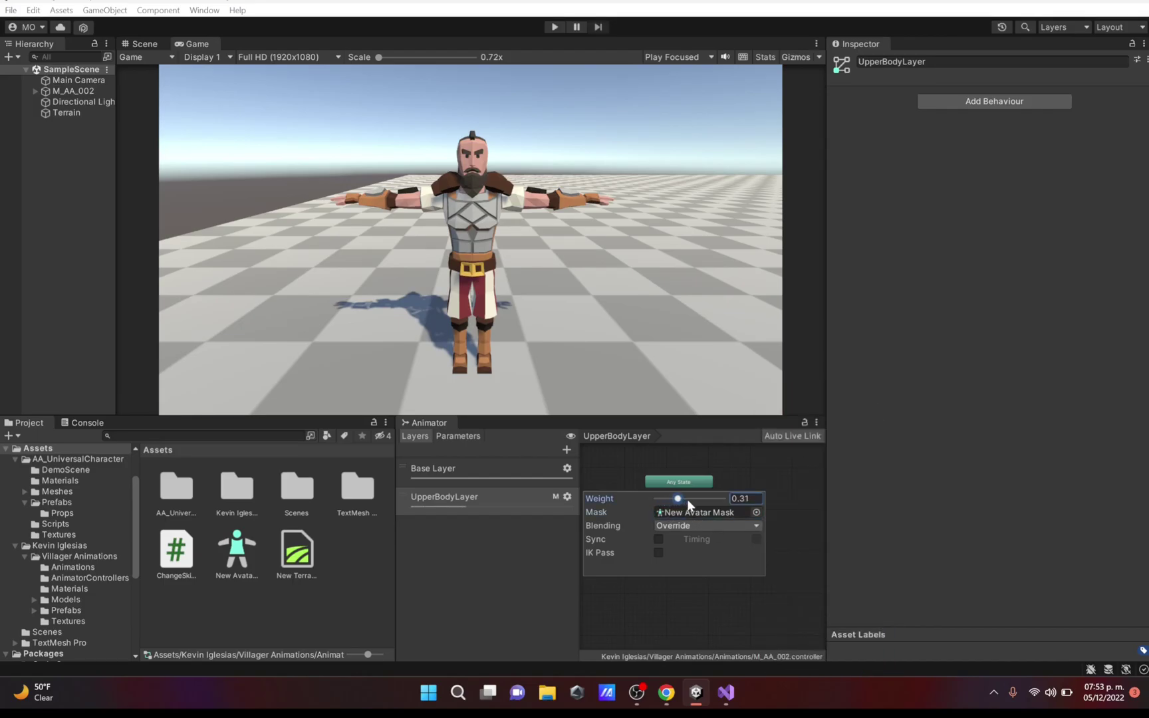